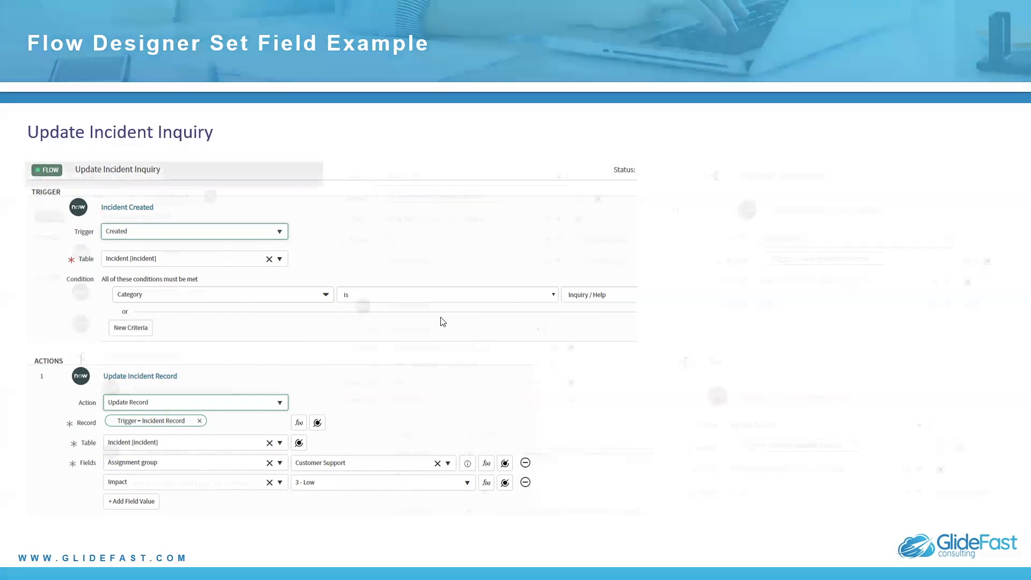
Step: Advance the slide show to the Flow Designer Approval Example slide
left_click(443, 321)
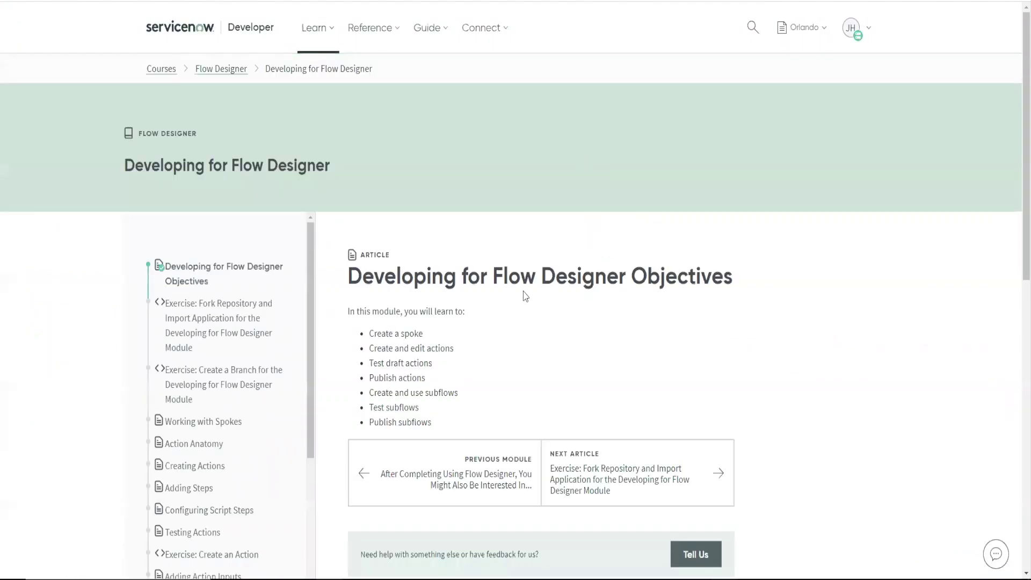
Step: Skim the Flow Designer objectives article and training links slide, then switch to the ServiceNow instance
scroll(757, 297, "down", 2)
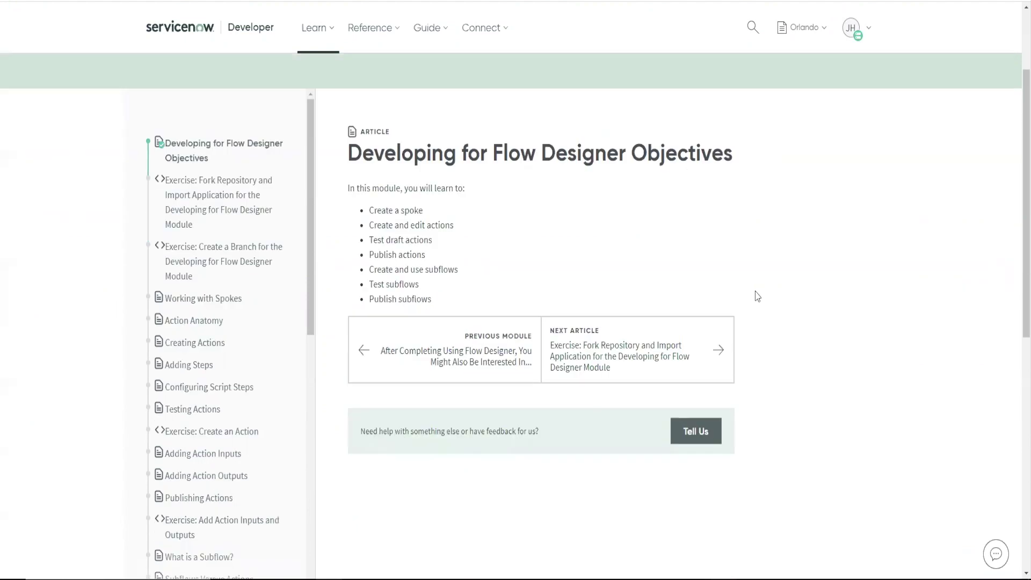
scroll(516, 319, "up", 1)
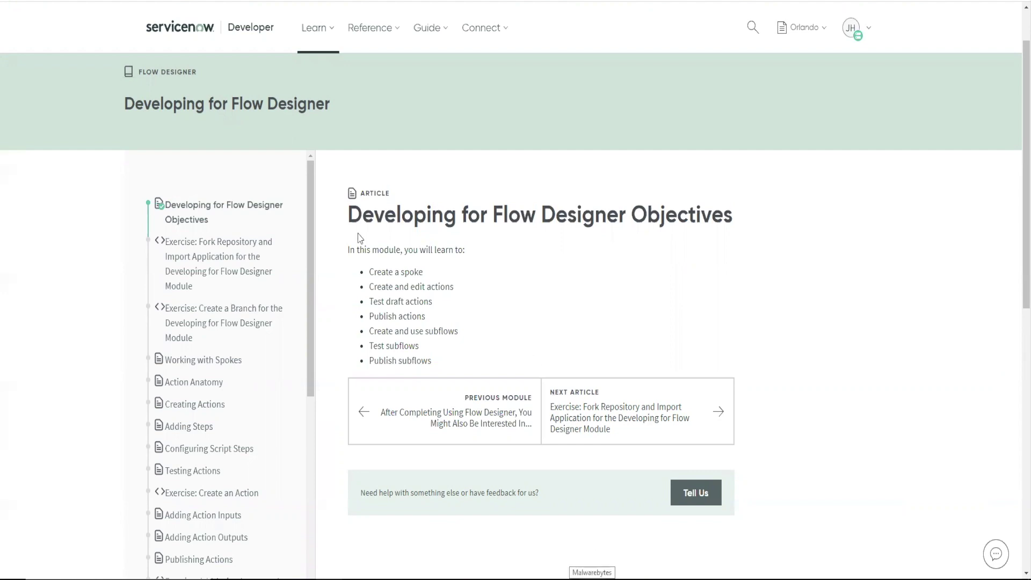
mouse_move(800, 577)
left_click(832, 532)
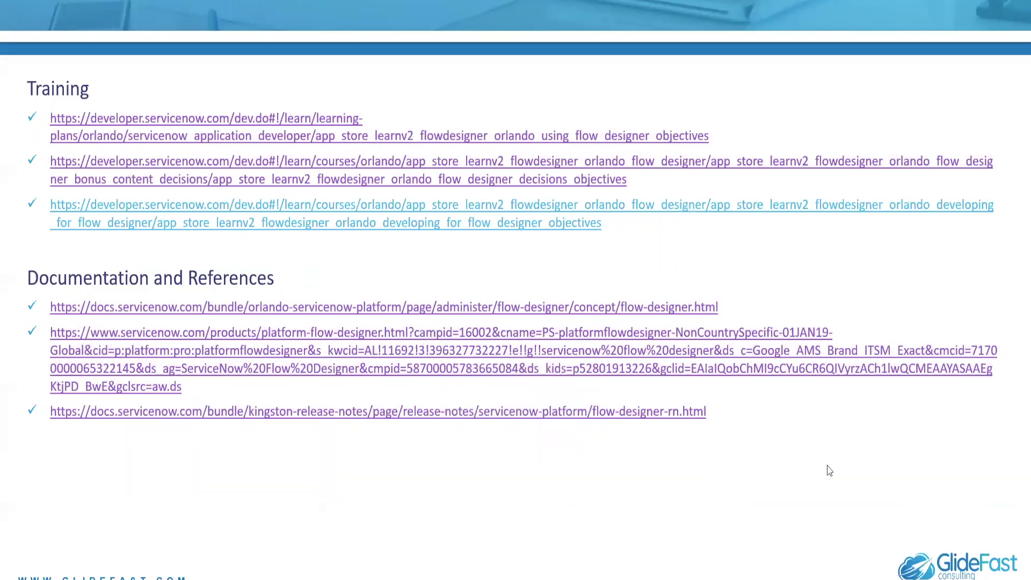
key("alt+Tab")
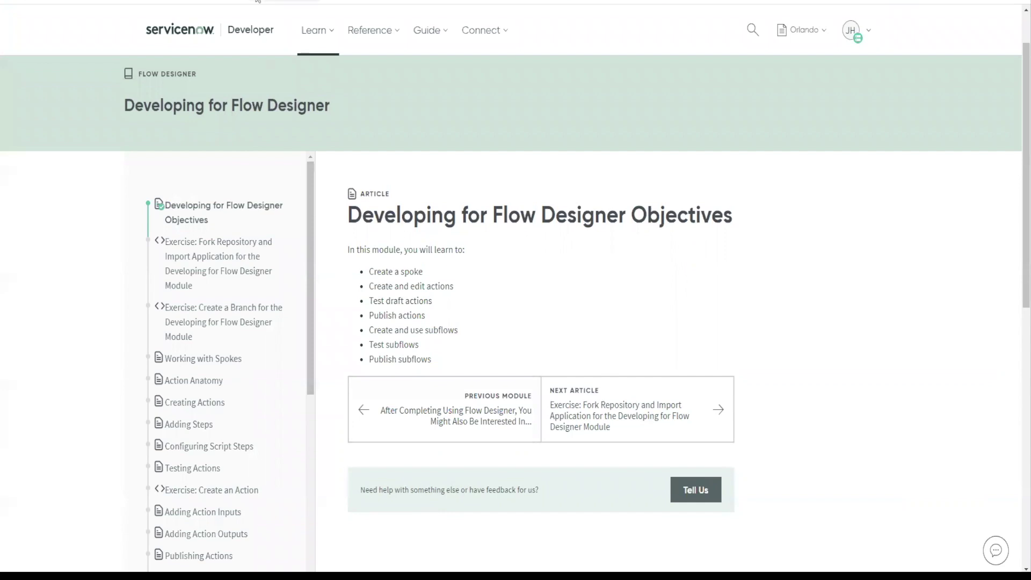
key("alt+Tab")
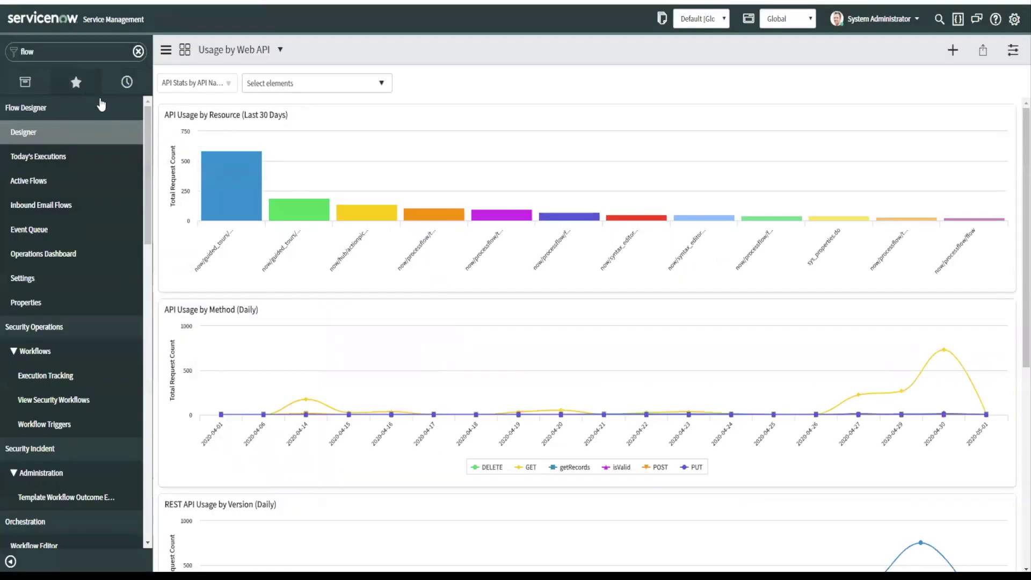
Step: Filter the navigator for 'flow' and open the Flow Designer Designer module
left_click(138, 51)
type("flow")
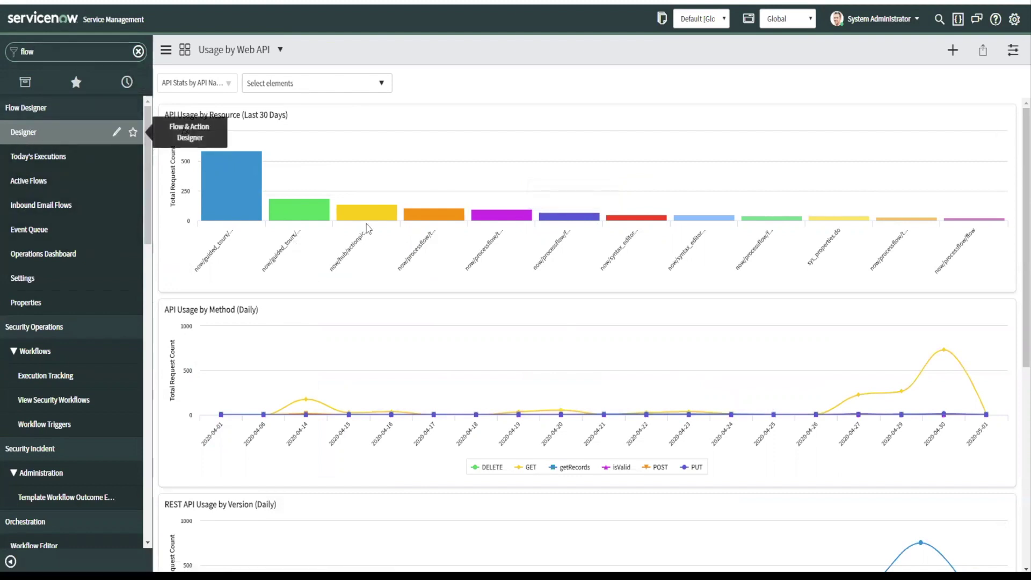
left_click(22, 132)
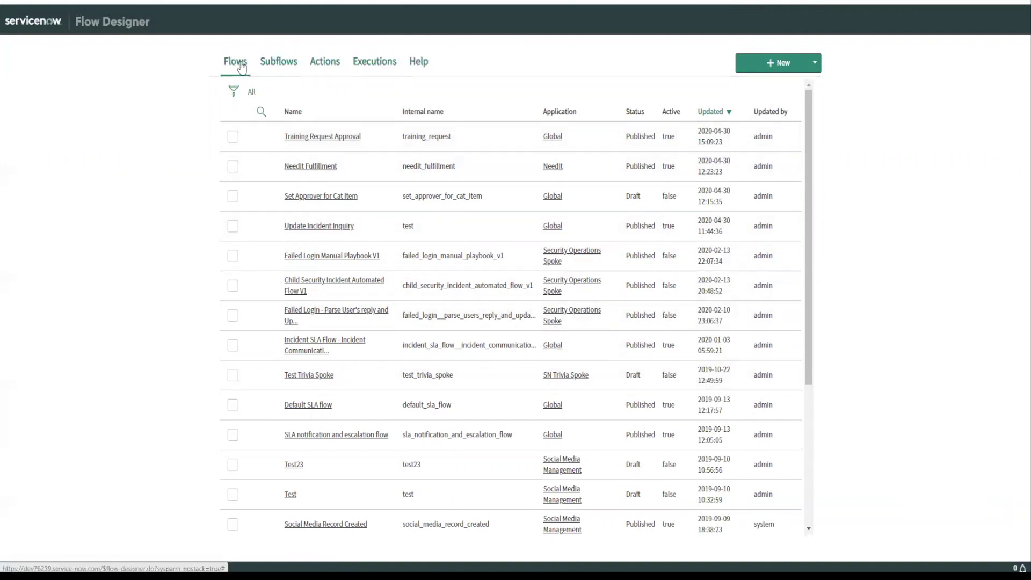
Step: Look through the Subflows and Actions tabs, then open the Update Incident Inquiry flow from Flows
left_click(289, 69)
left_click(337, 68)
left_click(234, 66)
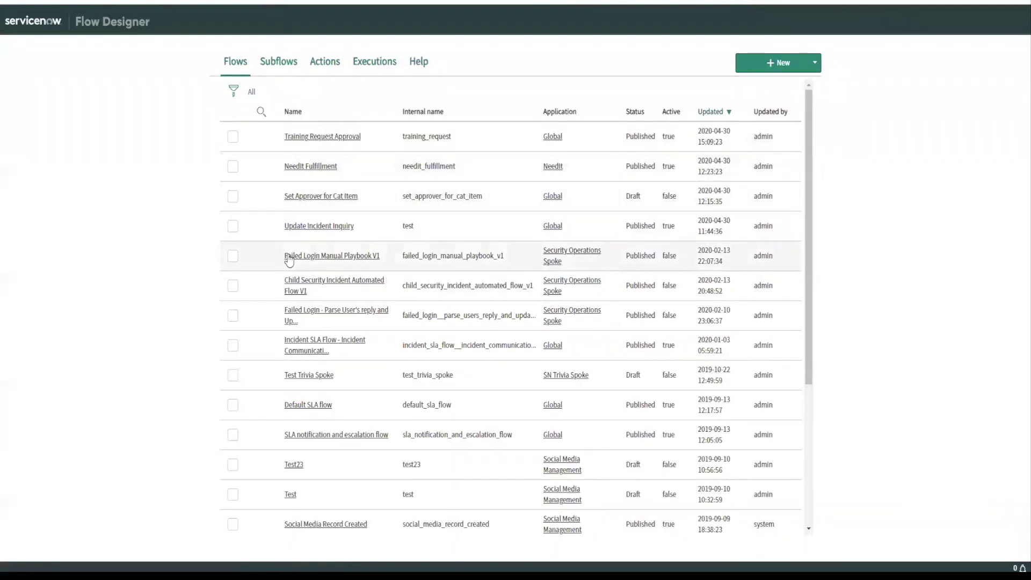
left_click(327, 227)
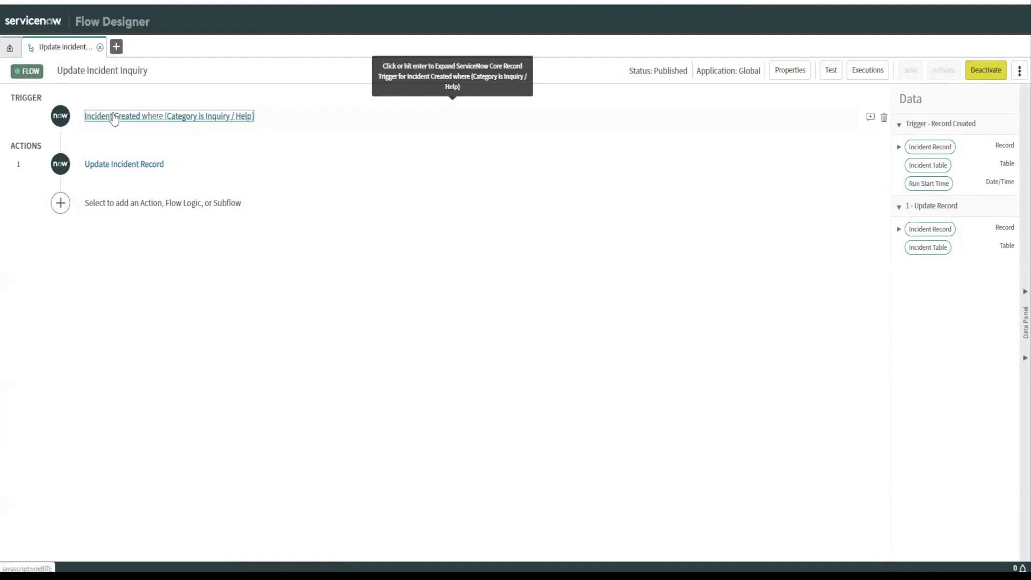
Step: Expand the Incident Created trigger and Update Incident Record action, then list the available actions
left_click(112, 118)
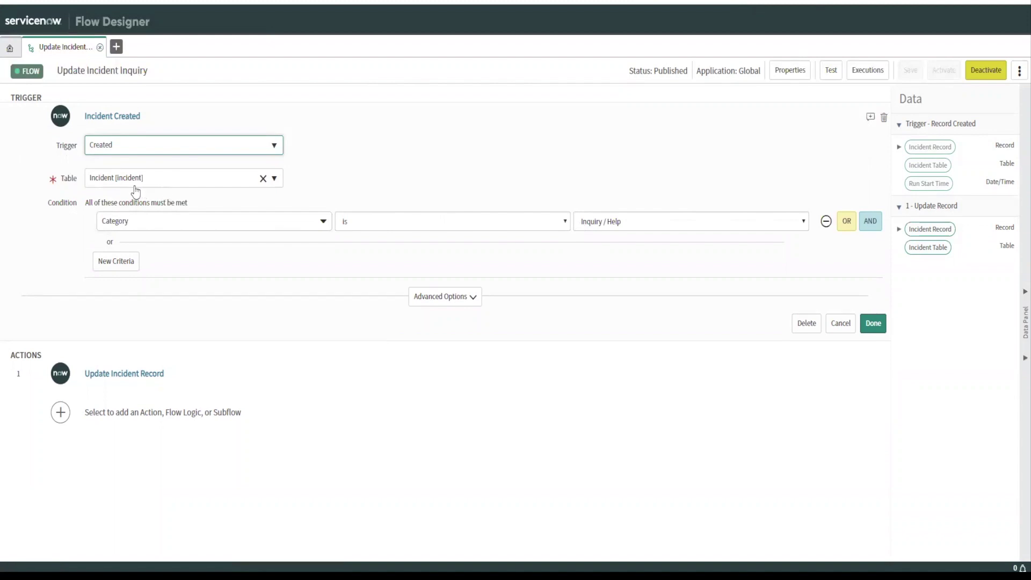
left_click(124, 373)
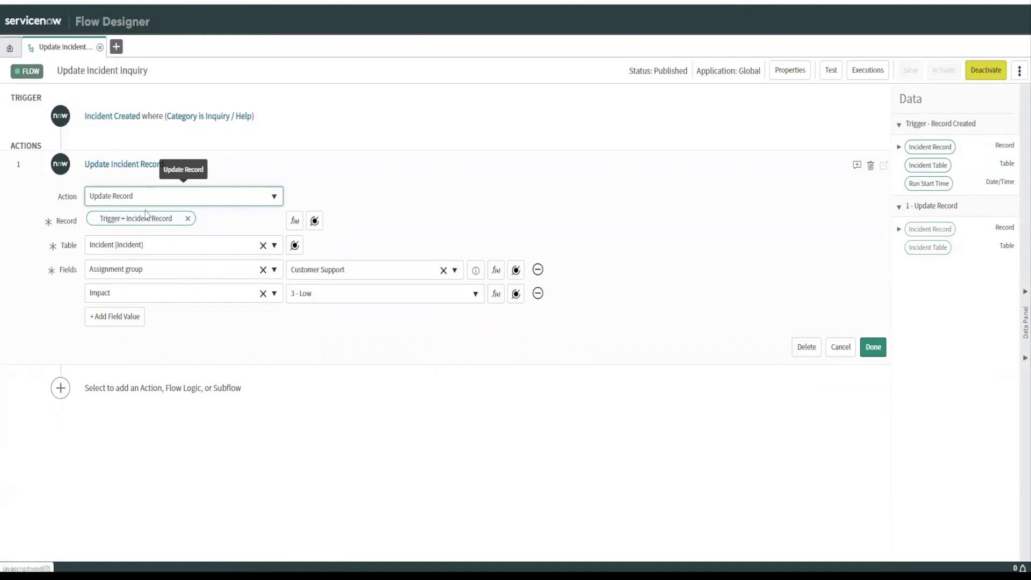
left_click(118, 198)
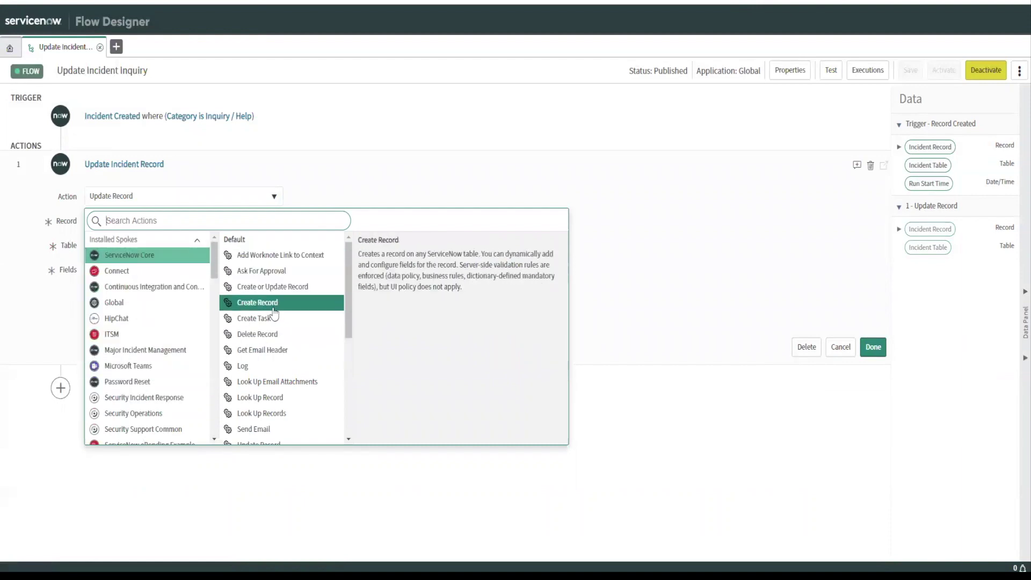
Step: Scroll through the installed spokes and the ServiceNow Core default actions in the action picker
scroll(275, 313, "down", 5)
scroll(273, 312, "up", 5)
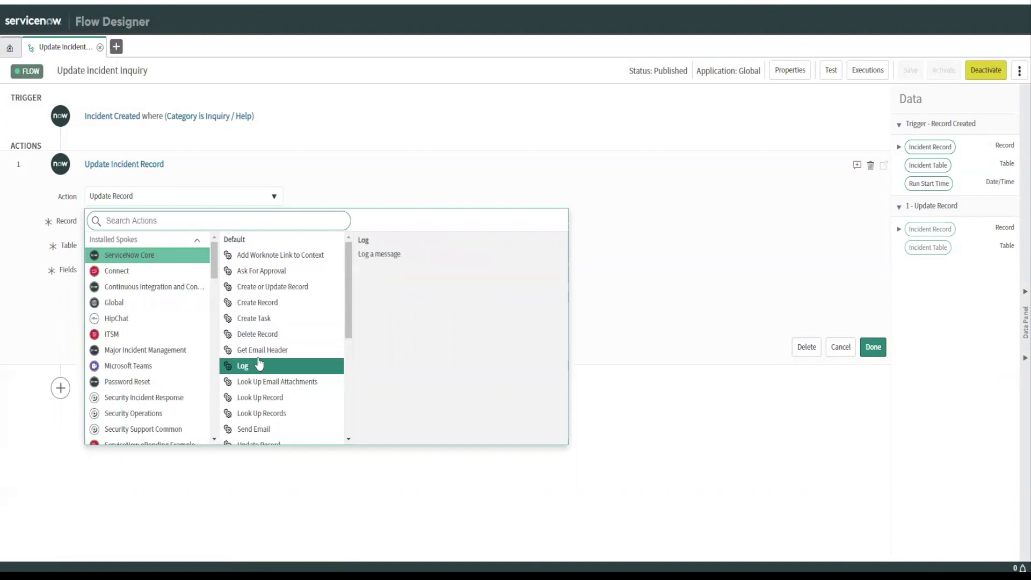
scroll(265, 383, "down", 4)
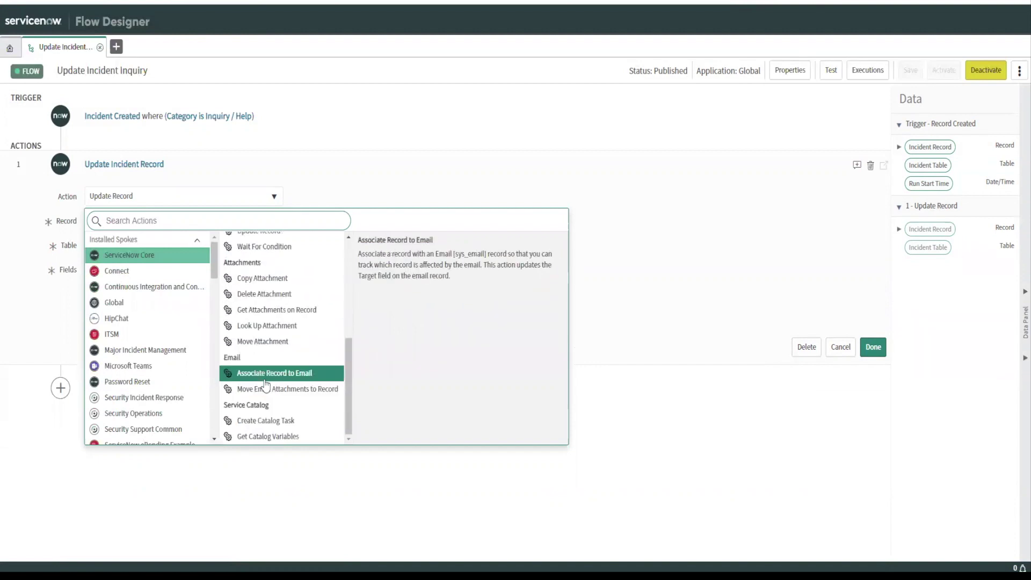
scroll(265, 383, "up", 4)
scroll(141, 321, "down", 1)
scroll(140, 321, "up", 5)
scroll(137, 328, "down", 4)
scroll(134, 349, "down", 3)
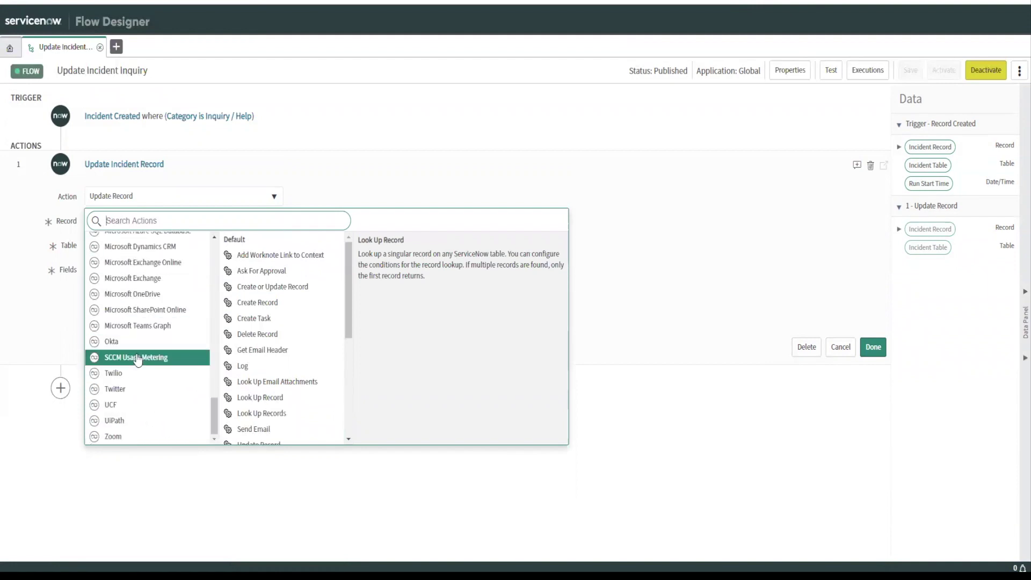
scroll(137, 344, "up", 8)
scroll(137, 345, "up", 3)
scroll(138, 345, "down", 2)
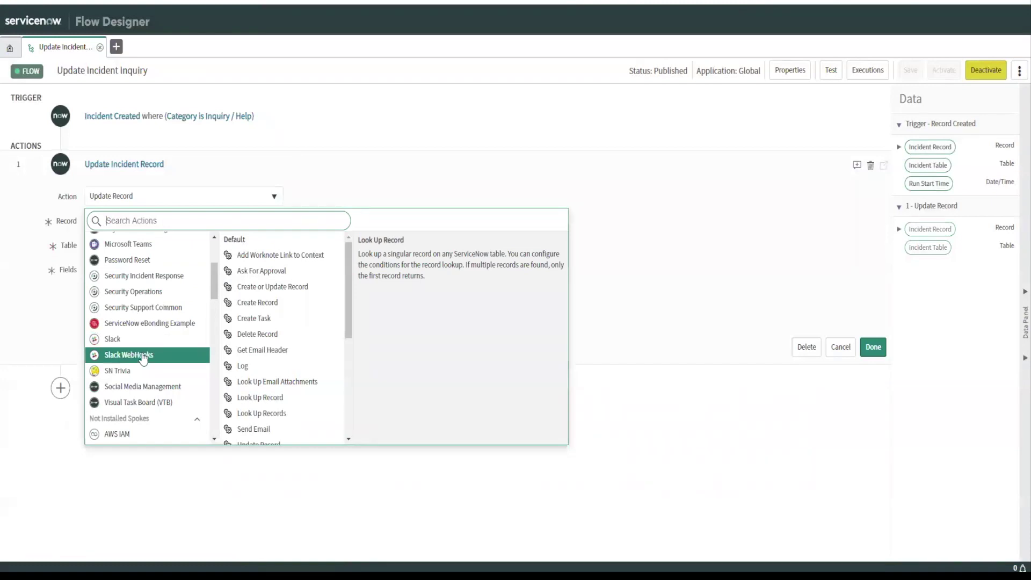
scroll(137, 345, "up", 3)
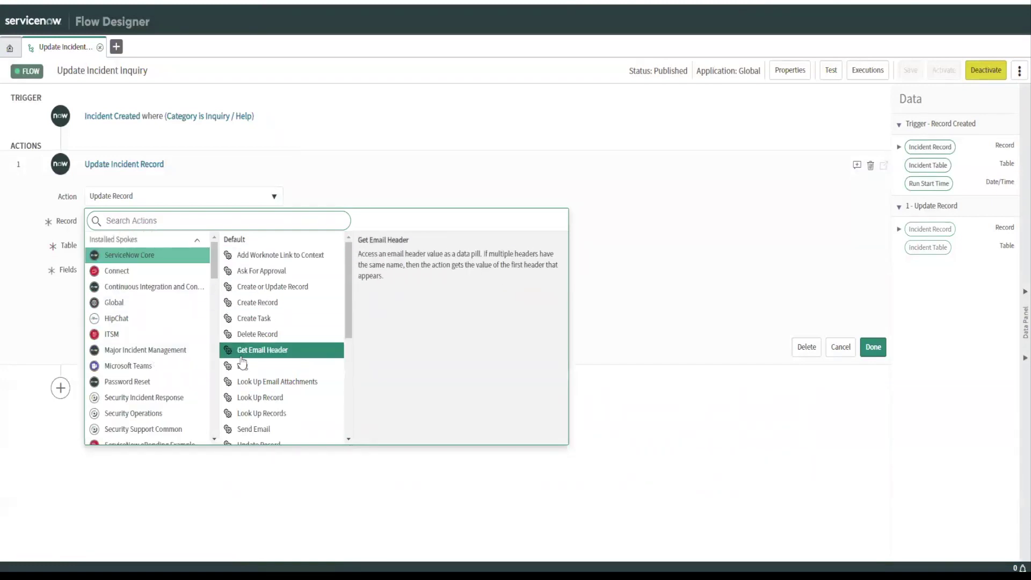
scroll(243, 352, "down", 3)
scroll(243, 325, "up", 1)
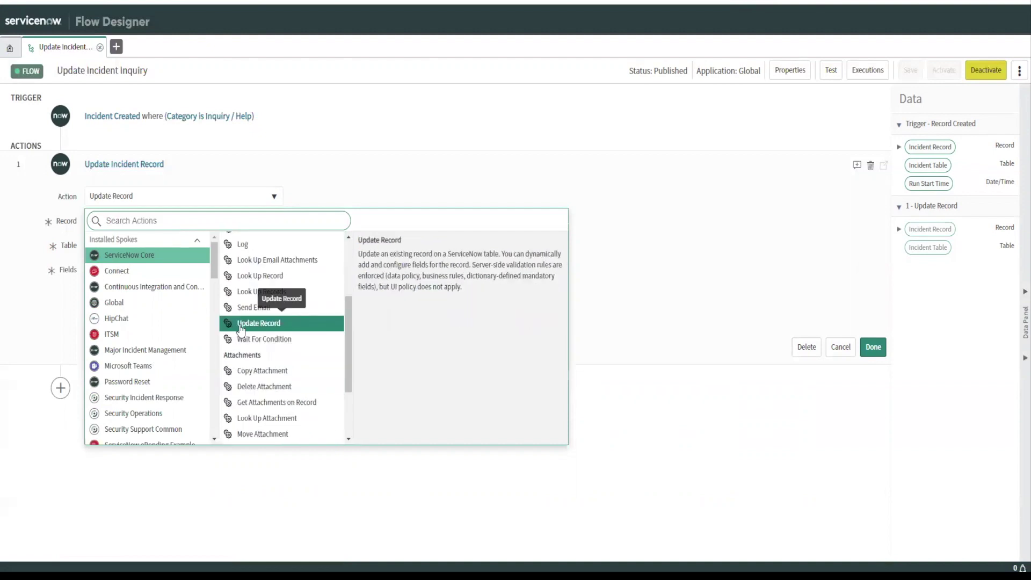
Step: Expand Update Incident Record, list the trigger's Incident Record fields, and filter the navigator for 'incident'
left_click(369, 129)
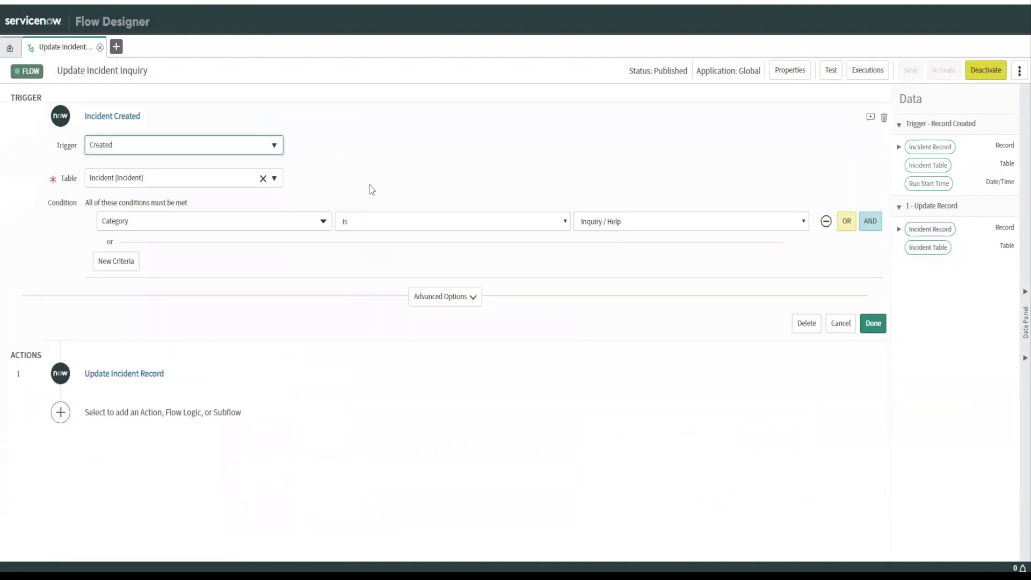
left_click(122, 372)
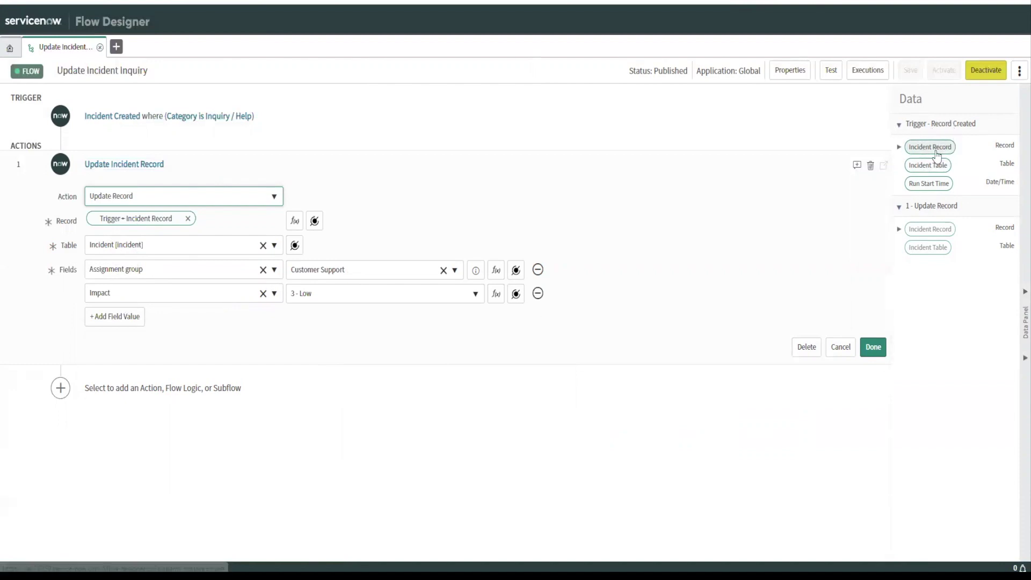
left_click(899, 148)
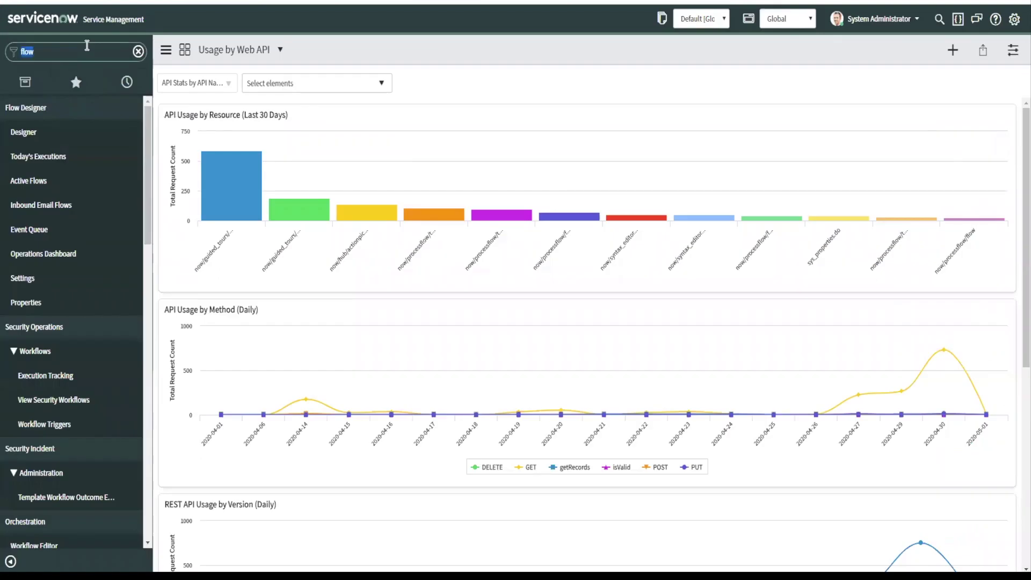
type("incident")
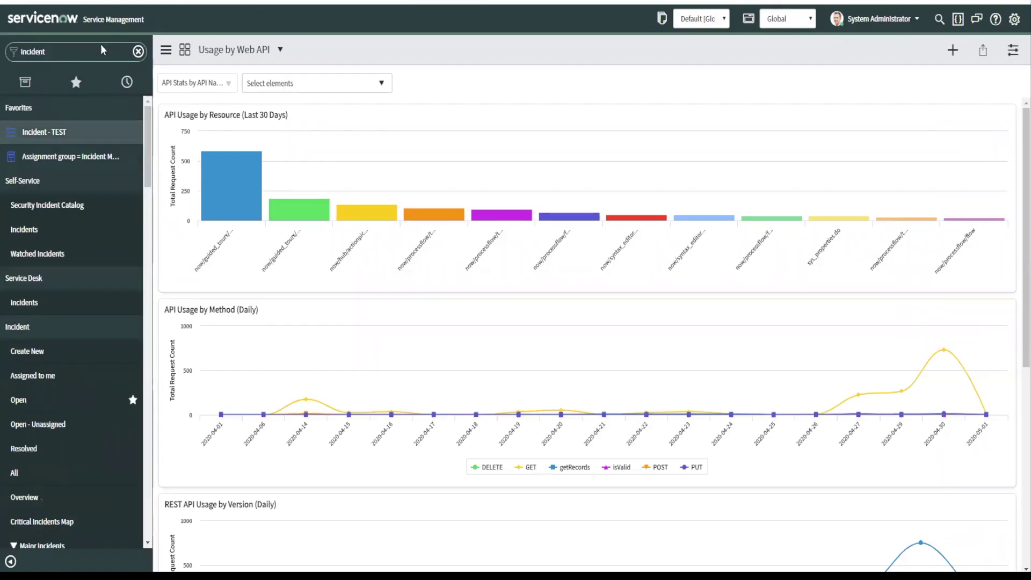
Step: Start a new incident and choose the caller from the lookup suggestions
left_click(33, 352)
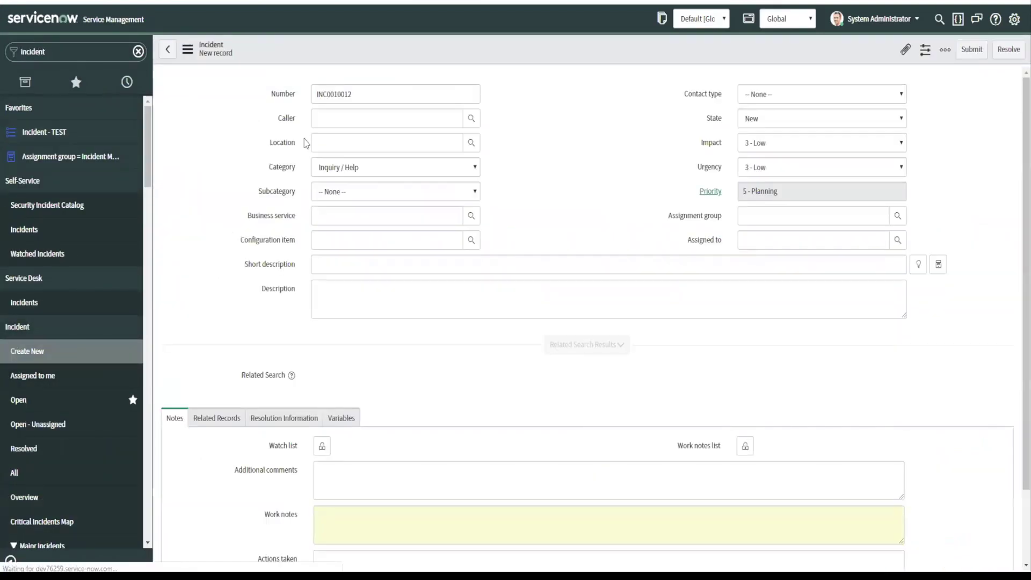
left_click(367, 120)
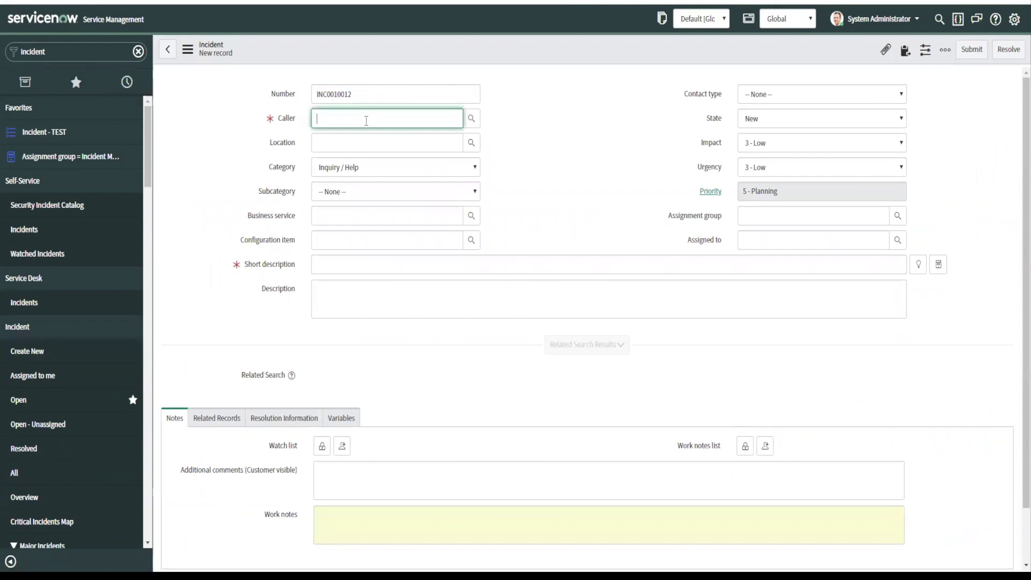
type("A")
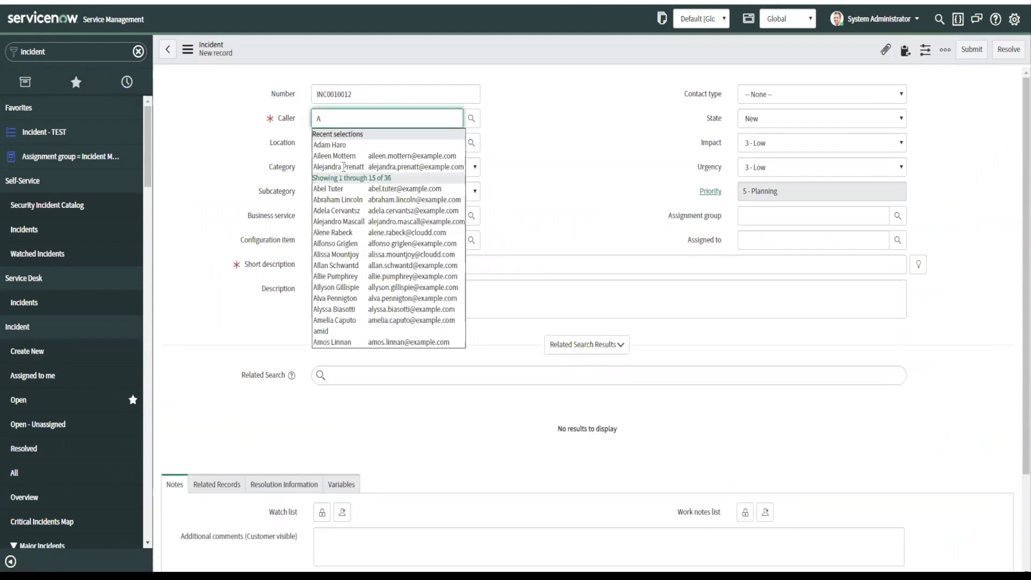
key("Down")
key("Down")
key("Down")
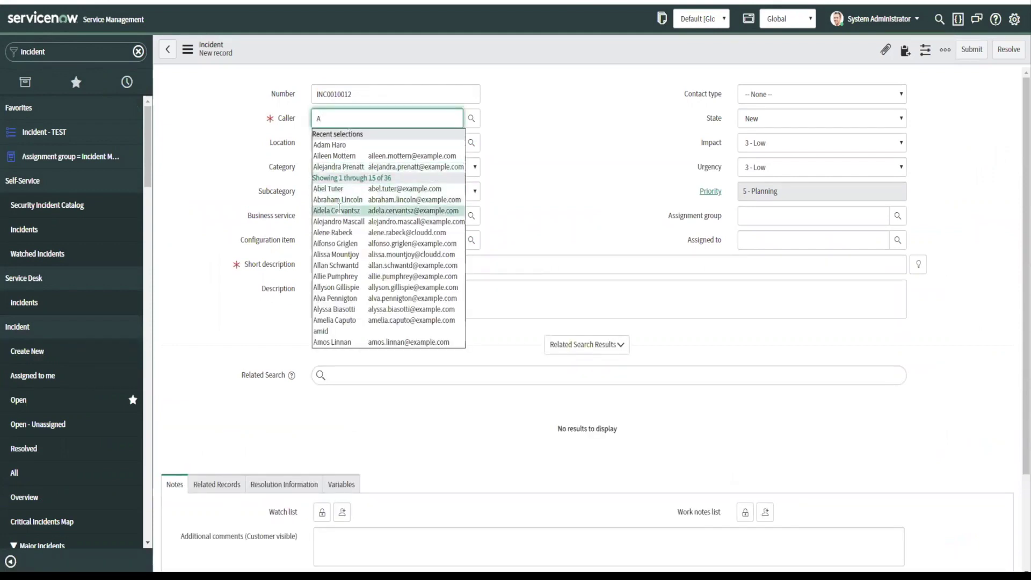
key("Return")
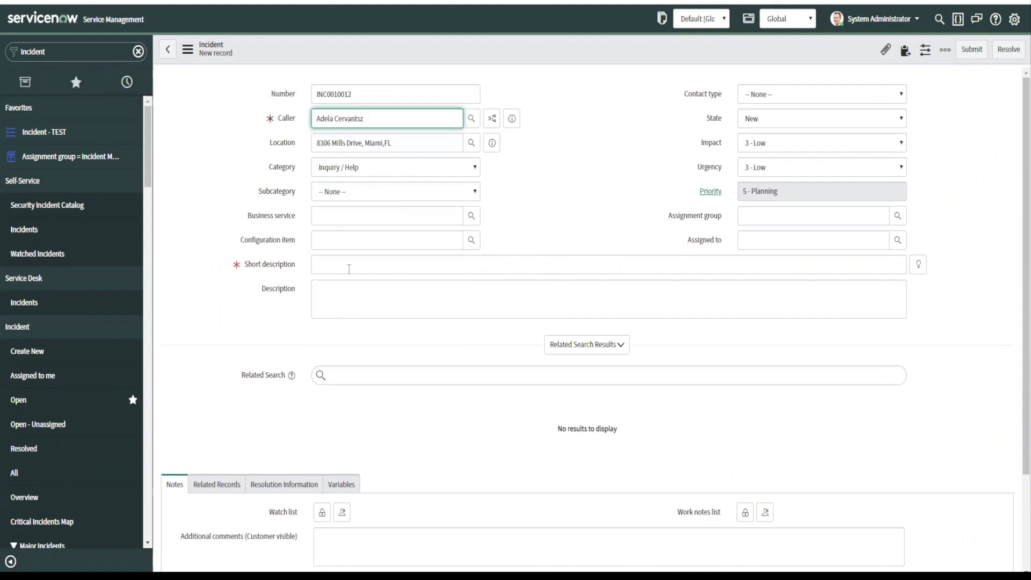
Step: Enter short description 'Test Inquiry', set Impact to 1 - High, and save the incident
left_click(349, 269)
type("Test Inquiry")
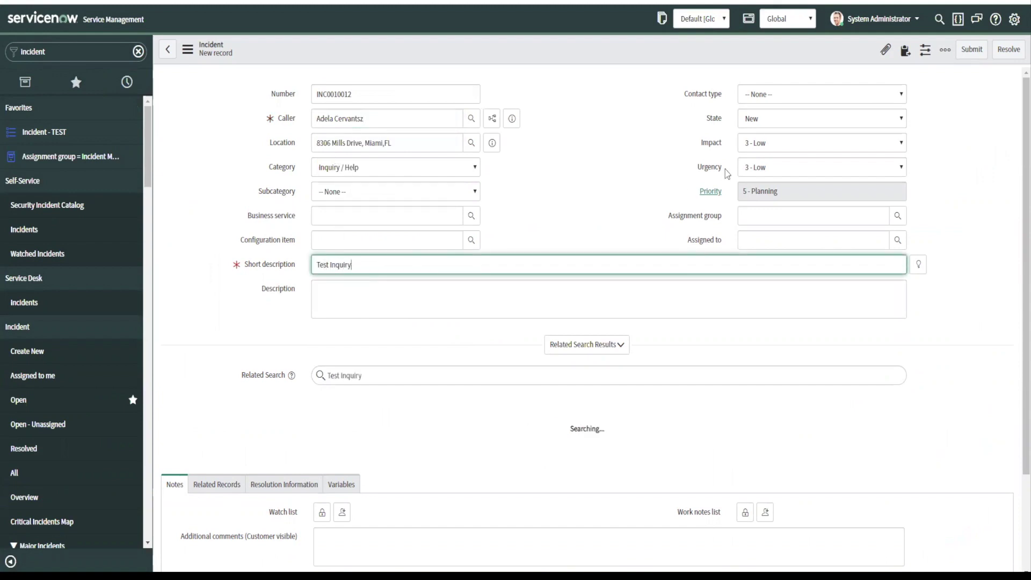
left_click(768, 143)
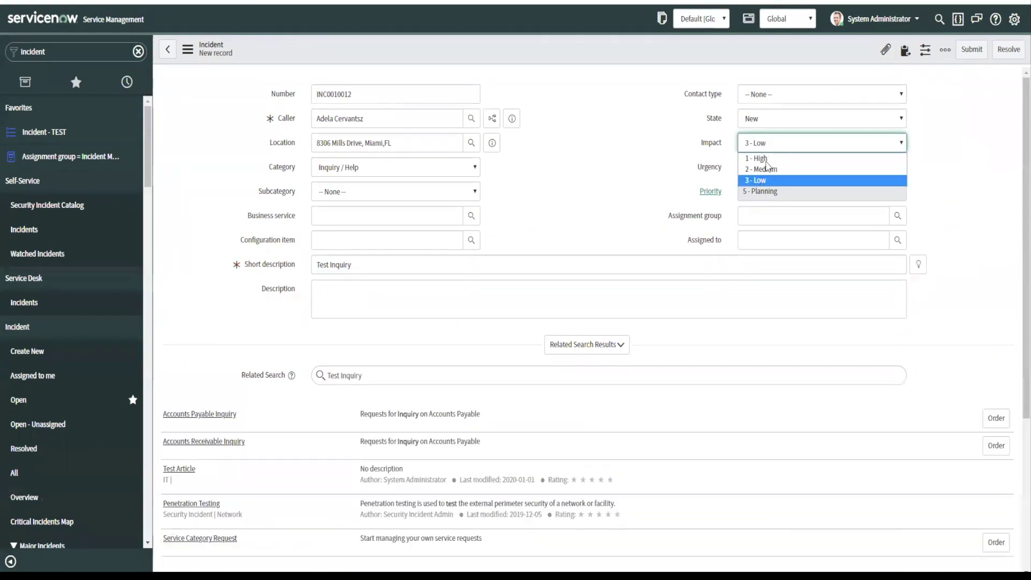
left_click(769, 159)
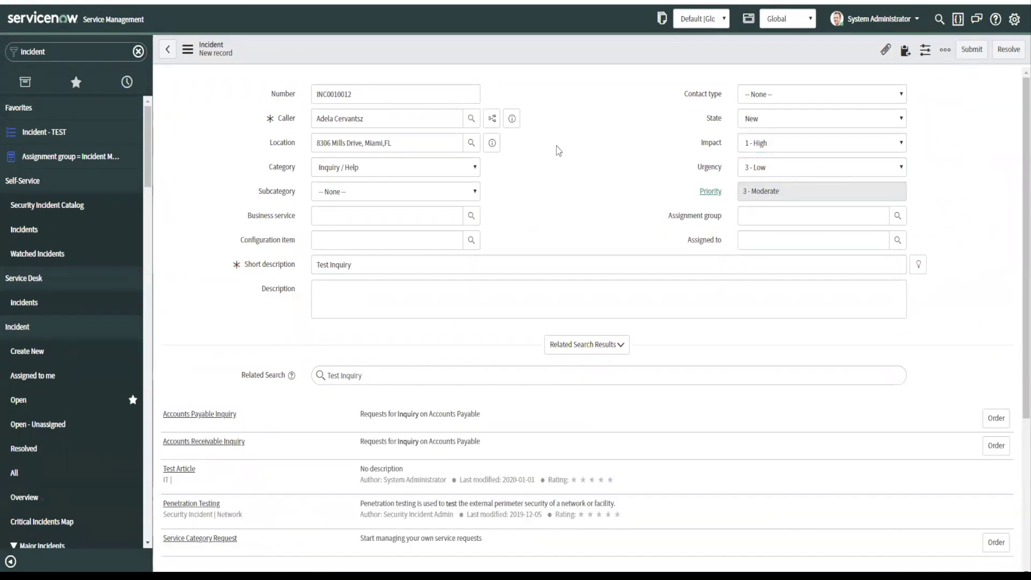
right_click(476, 54)
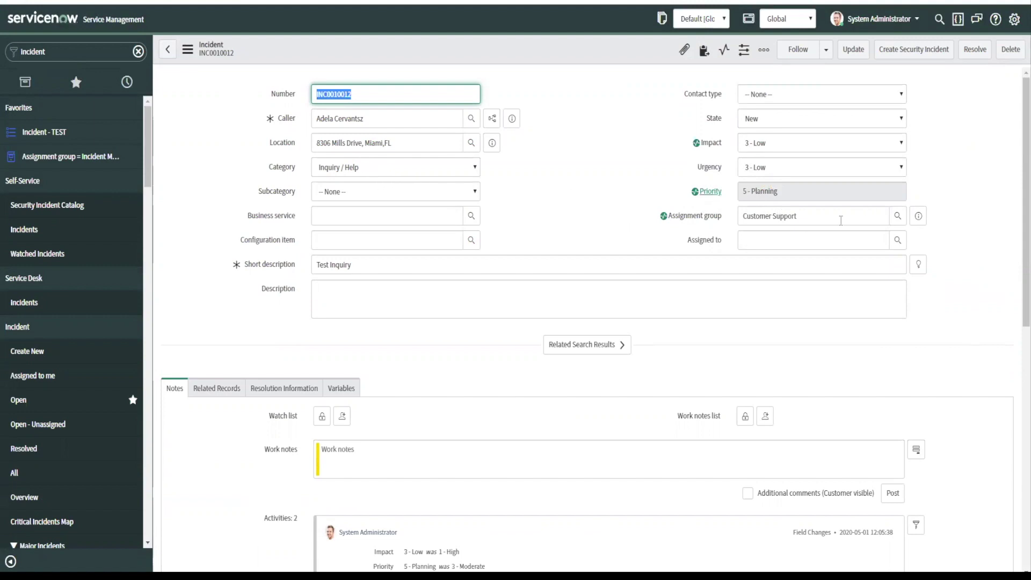
Step: Verify the saved incident shows assignment group Customer Support and impact 3 - Low
left_click(833, 217)
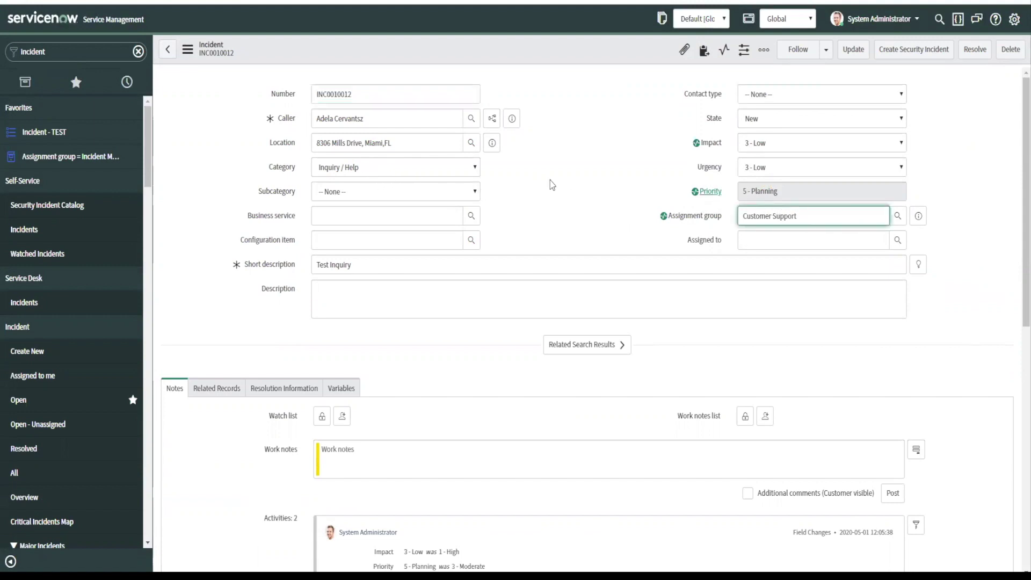
left_click(841, 202)
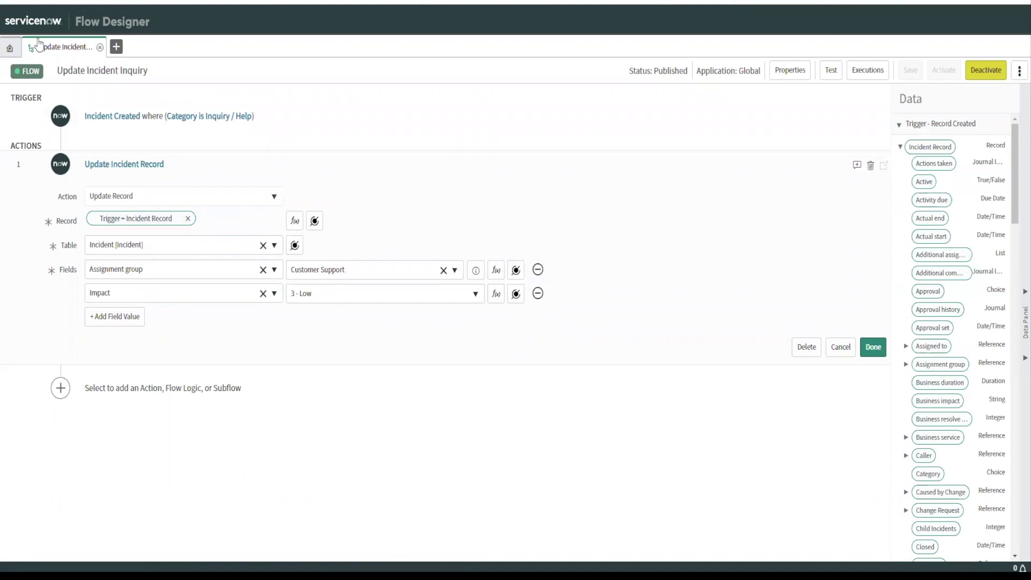
Step: Close Update Incident Inquiry, open Training Request Approval, and inspect its trigger and first Update Record step
left_click(100, 47)
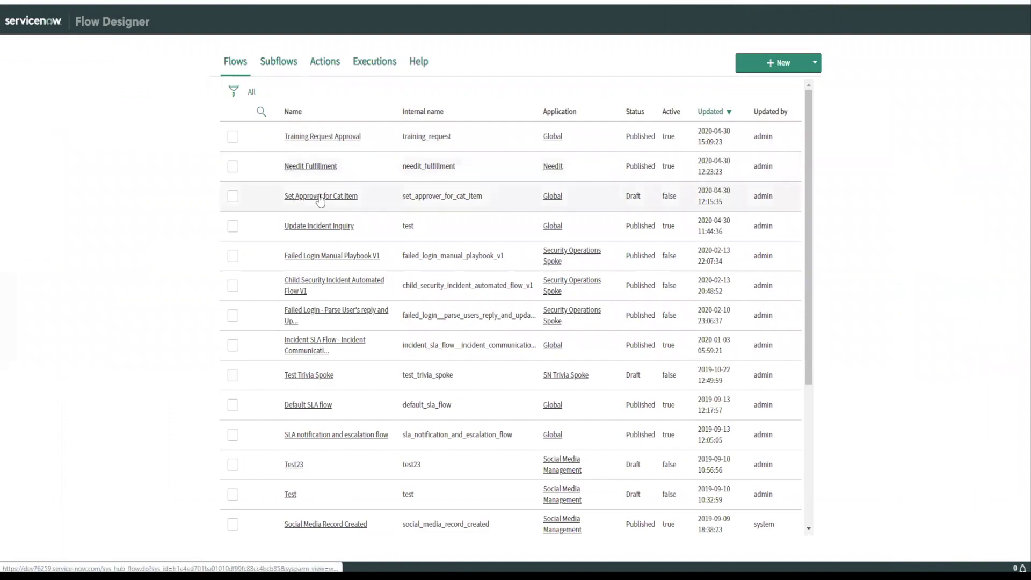
left_click(314, 139)
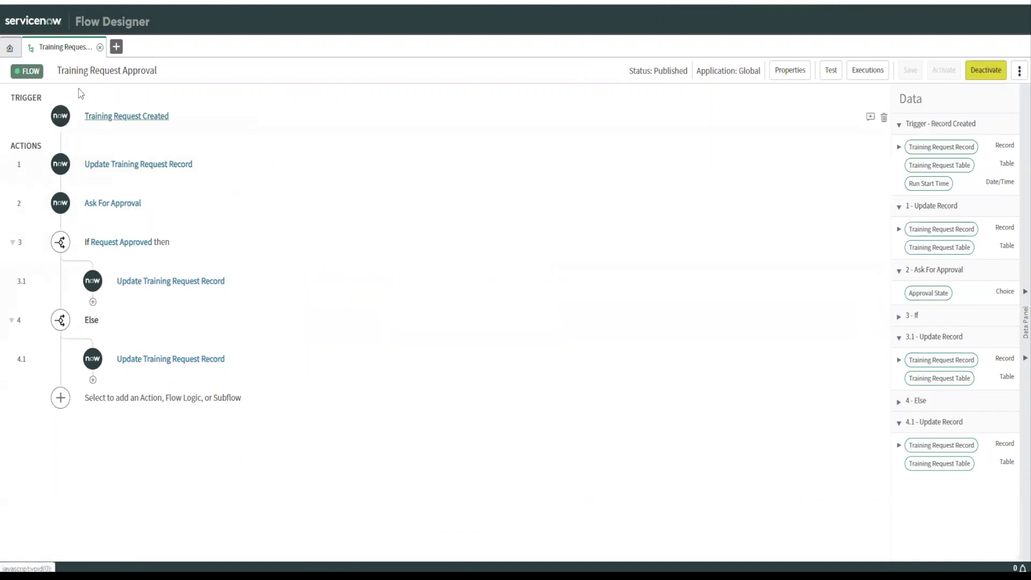
left_click(104, 119)
left_click(162, 125)
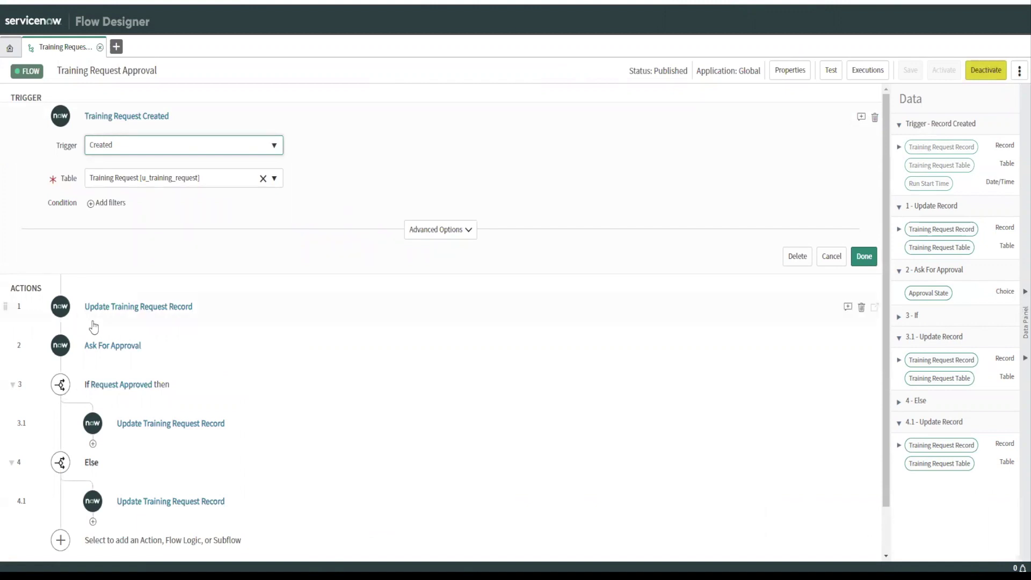
left_click(142, 306)
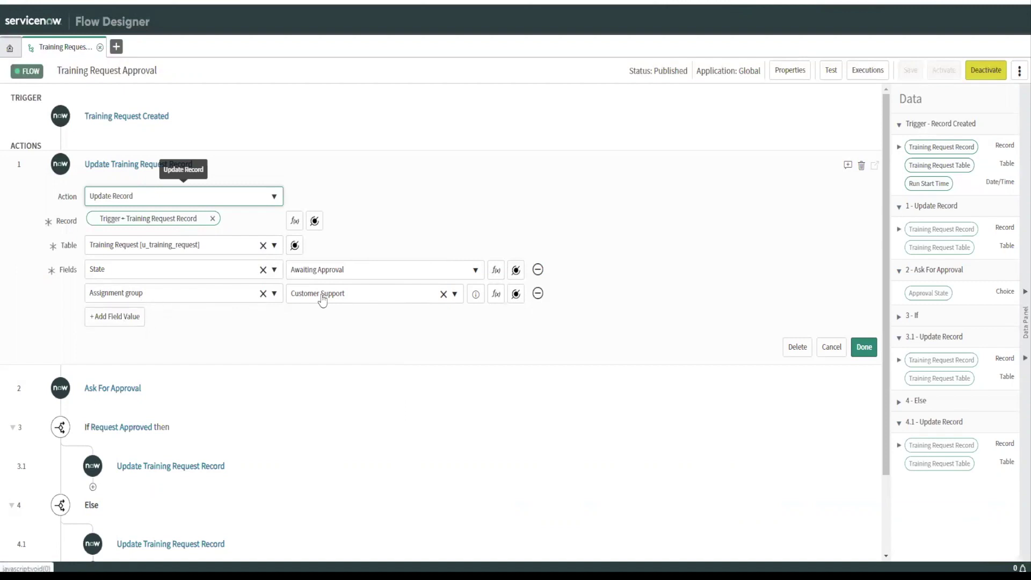
scroll(728, 237, "down", 3)
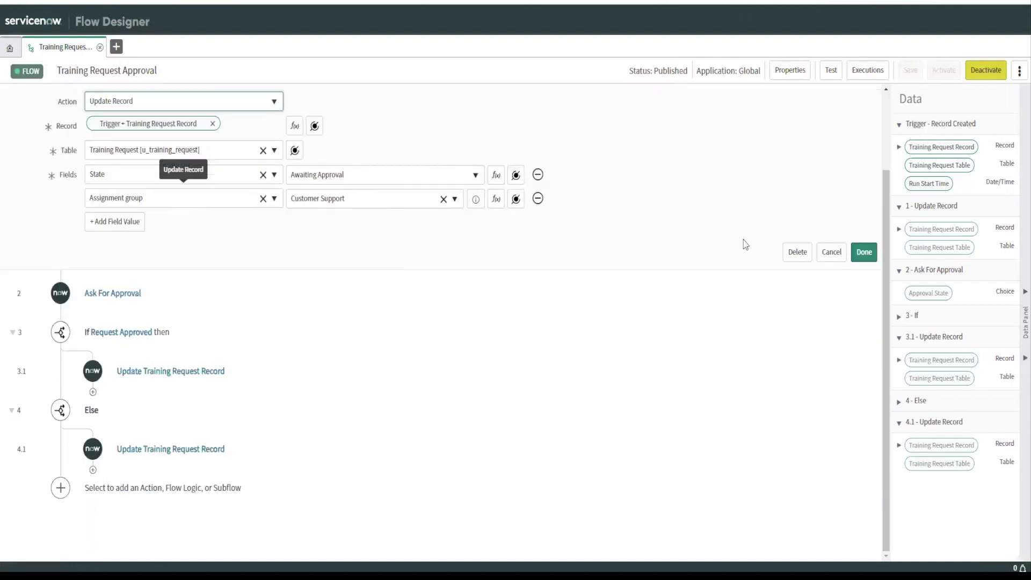
Step: Expand the Ask For Approval step to show its approve and reject rules
left_click(106, 302)
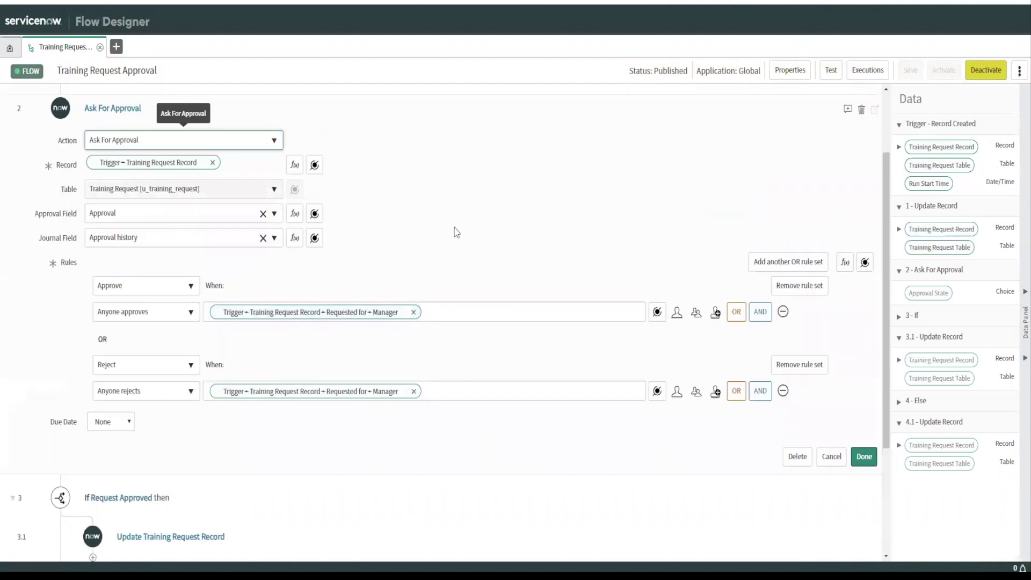
scroll(415, 251, "up", 3)
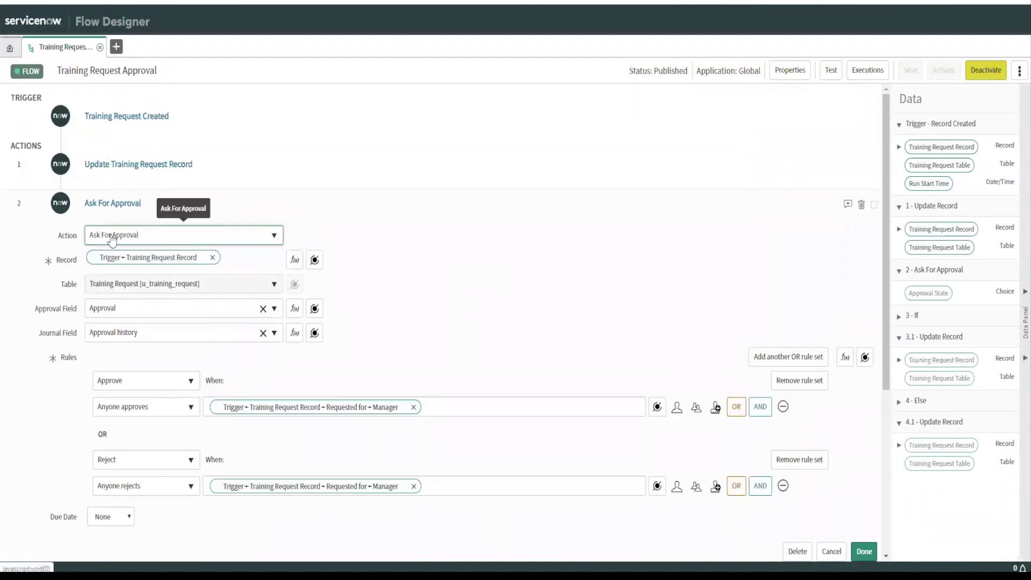
mouse_move(123, 261)
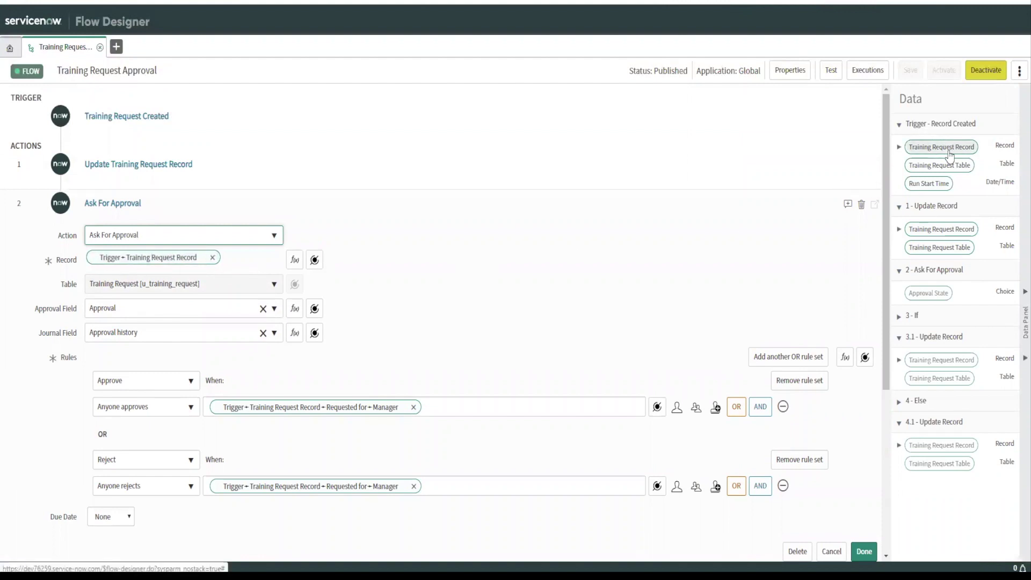
left_click_drag(942, 147, 178, 263)
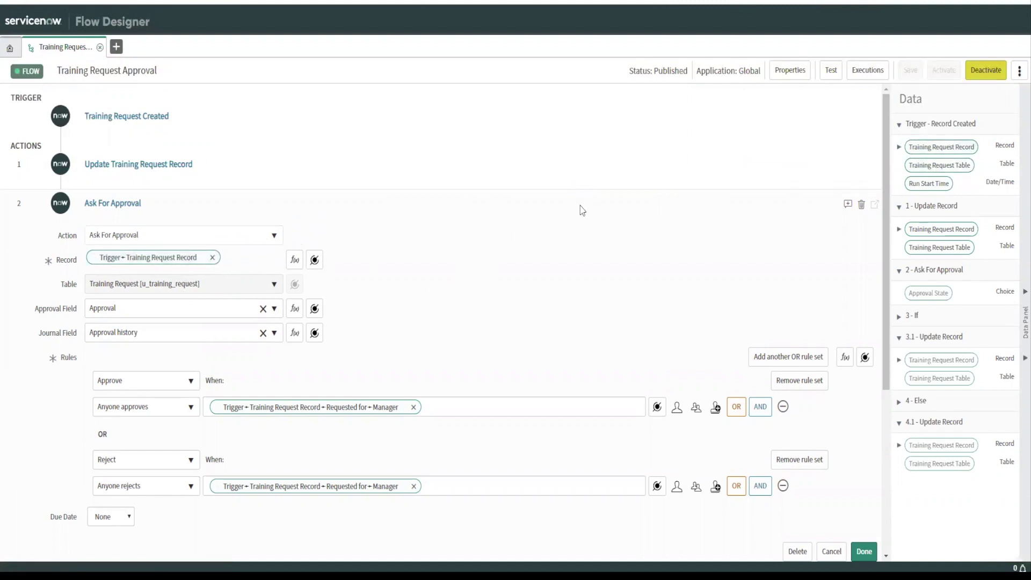
Step: List the Training Request Record's fields in the Data panel, briefly expanding Assigned to
left_click(900, 147)
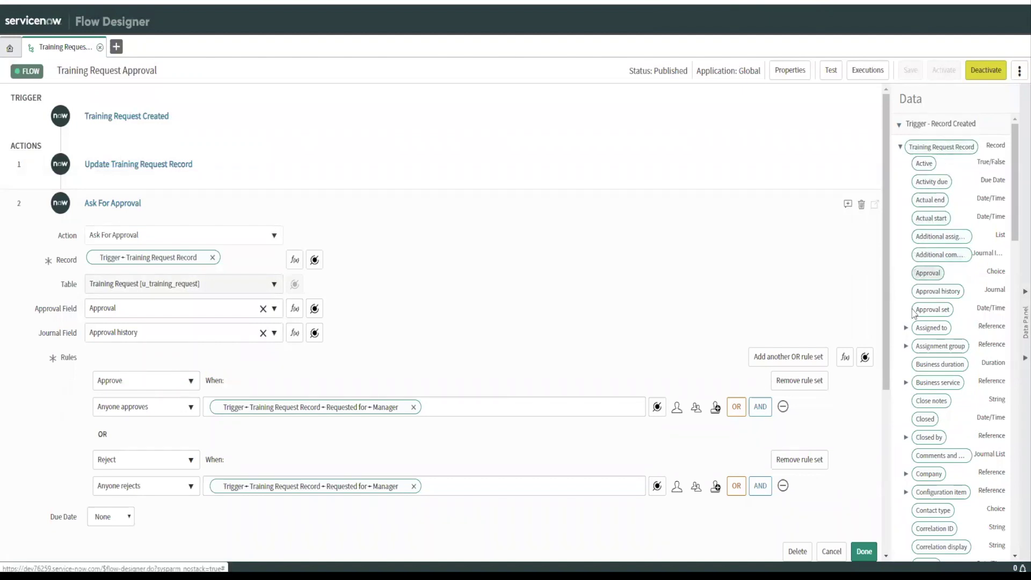
left_click(907, 328)
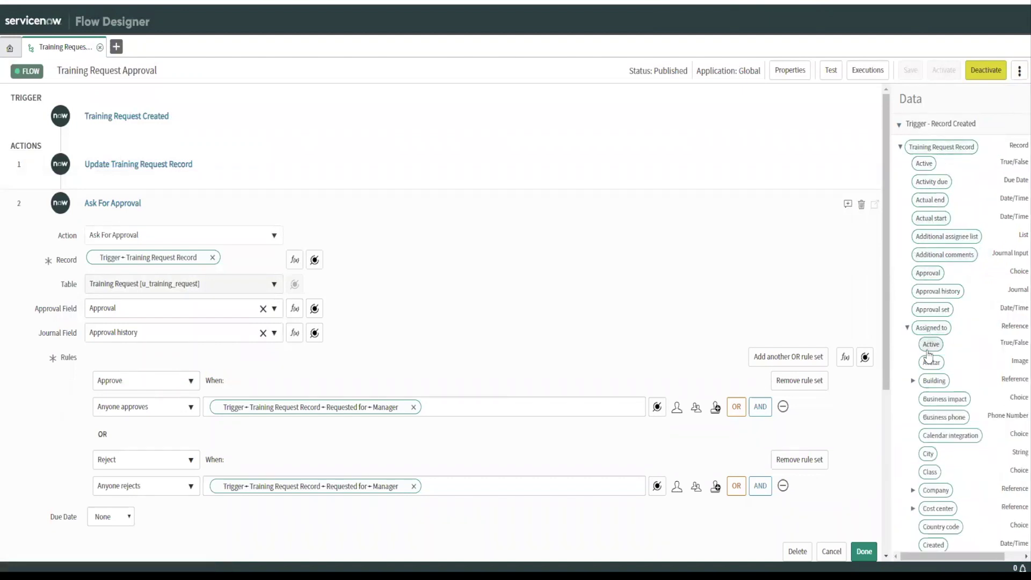
left_click(908, 328)
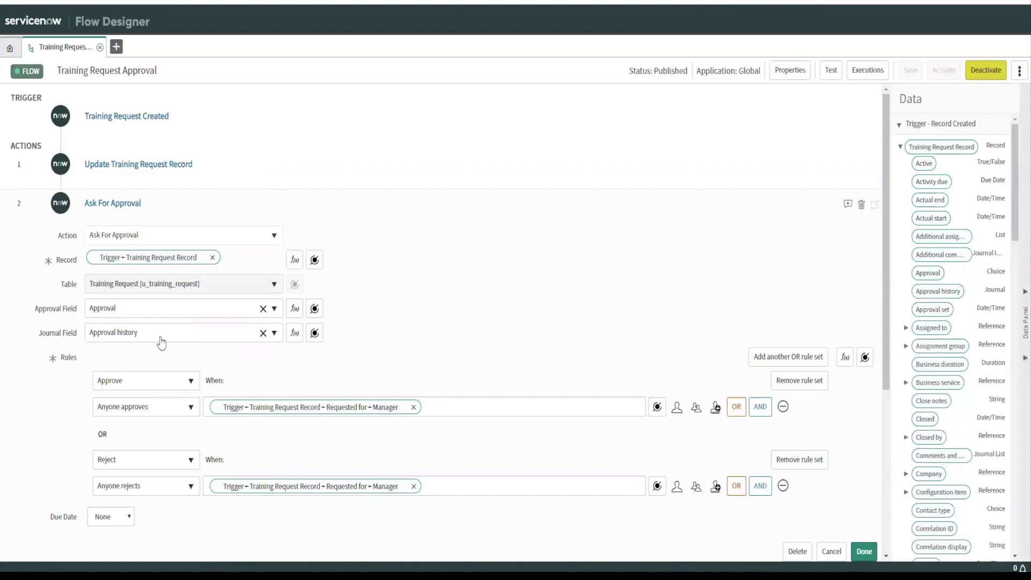
mouse_move(141, 262)
scroll(378, 393, "down", 1)
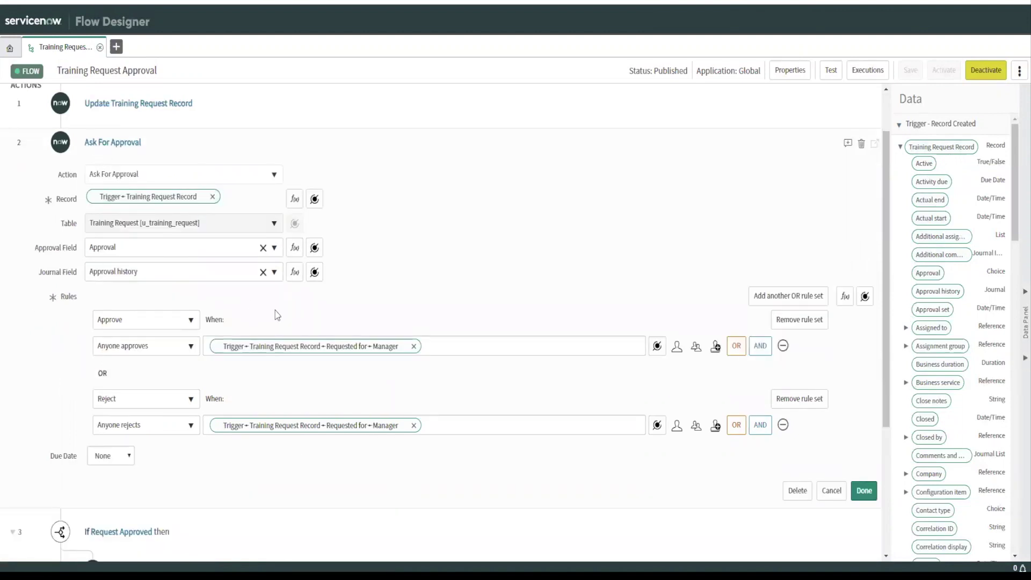
Step: Keep Approve as the outcome of the first manager approval rule
left_click(188, 328)
left_click(188, 328)
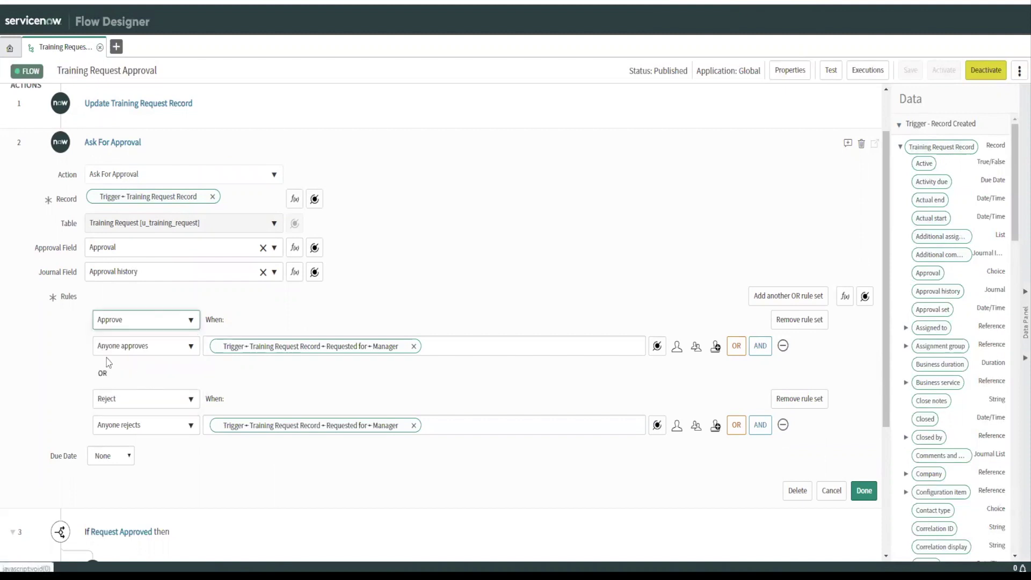
mouse_move(266, 350)
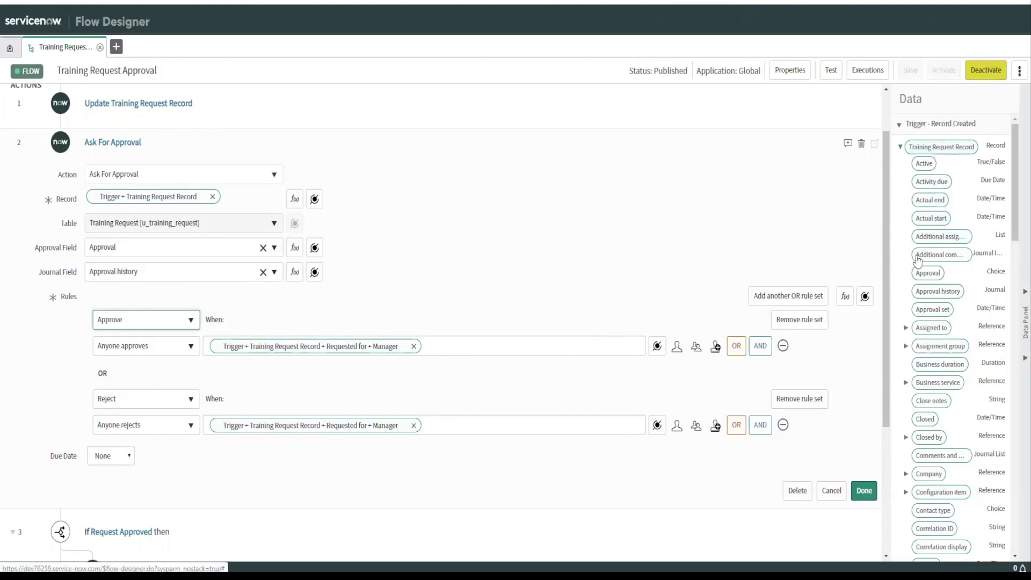
scroll(939, 245, "down", 5)
scroll(939, 248, "down", 10)
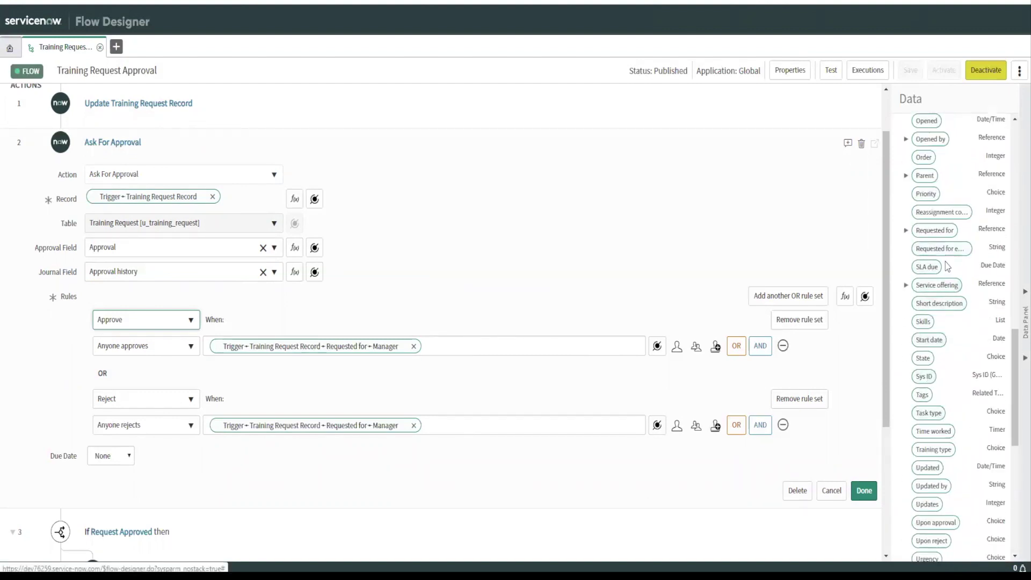
Step: Expand Requested for in the Data panel and scroll down the flow toward If Request Approved
left_click(908, 231)
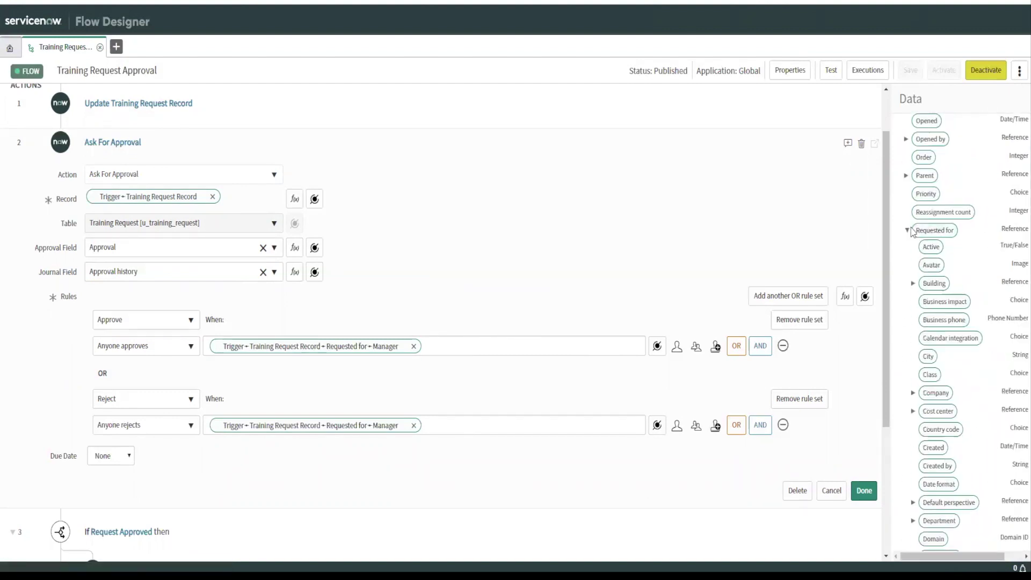
scroll(923, 342, "down", 4)
scroll(926, 376, "down", 5)
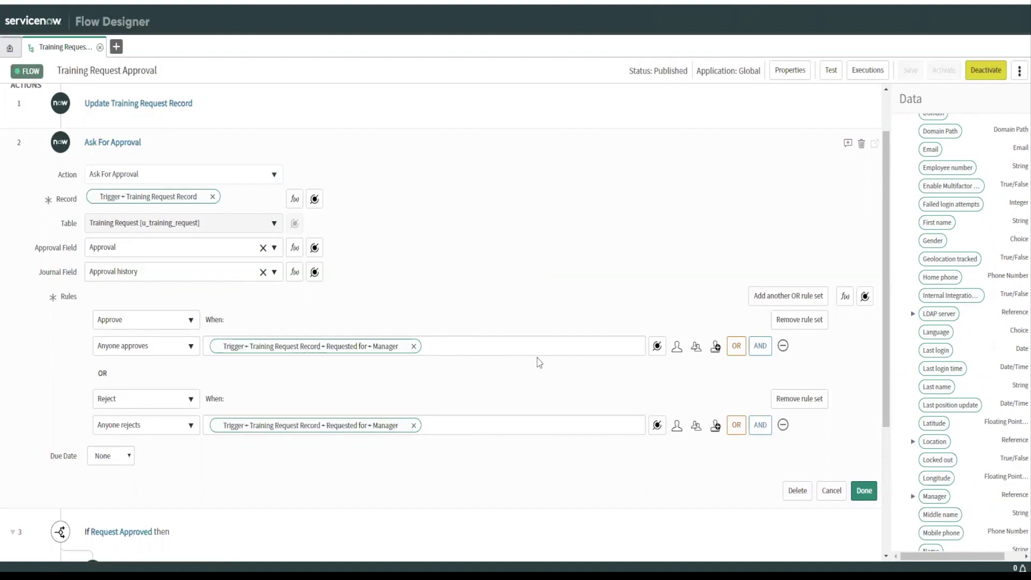
scroll(540, 363, "down", 3)
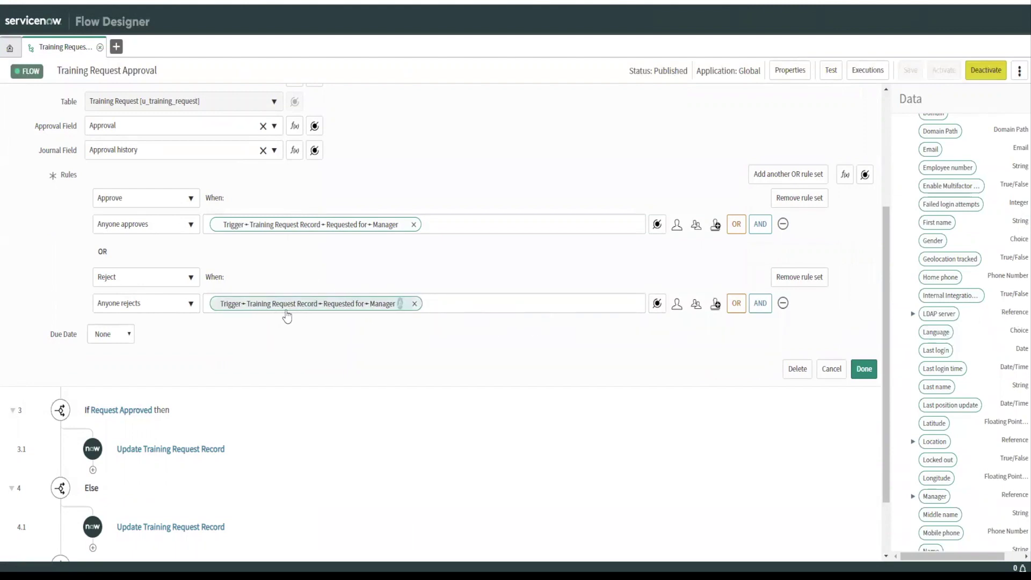
scroll(351, 441, "down", 2)
scroll(350, 441, "down", 1)
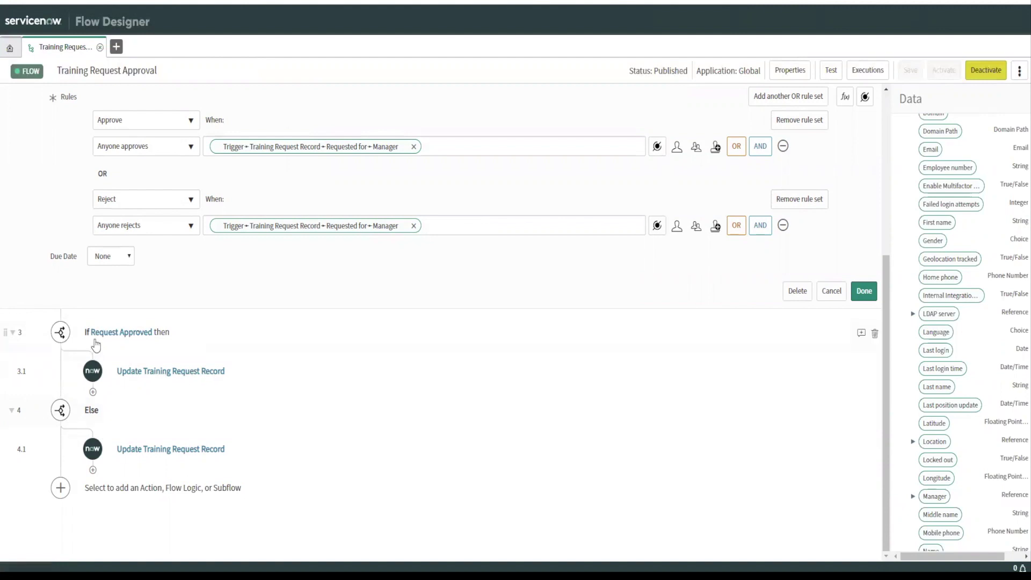
left_click(122, 333)
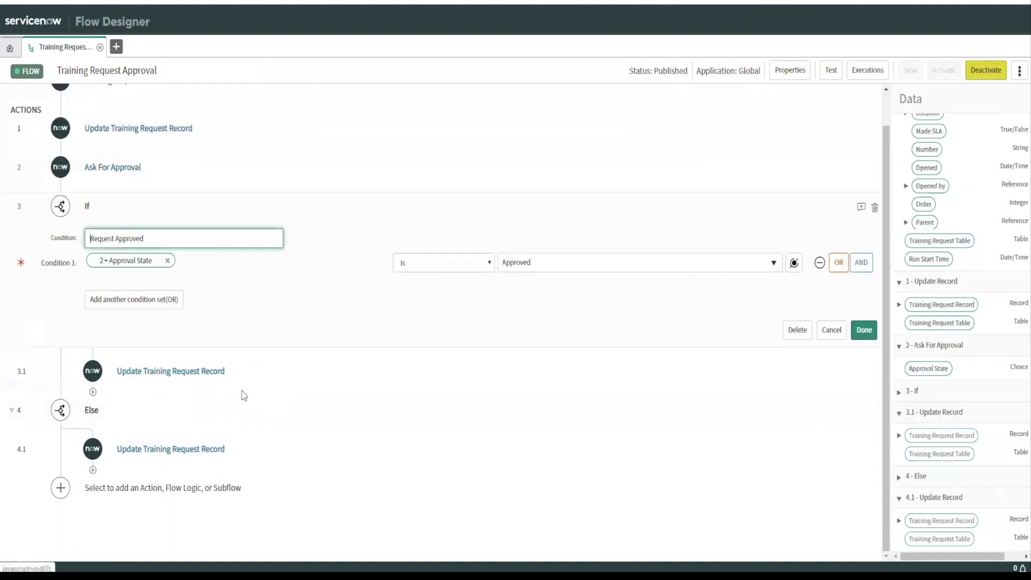
scroll(392, 380, "up", 1)
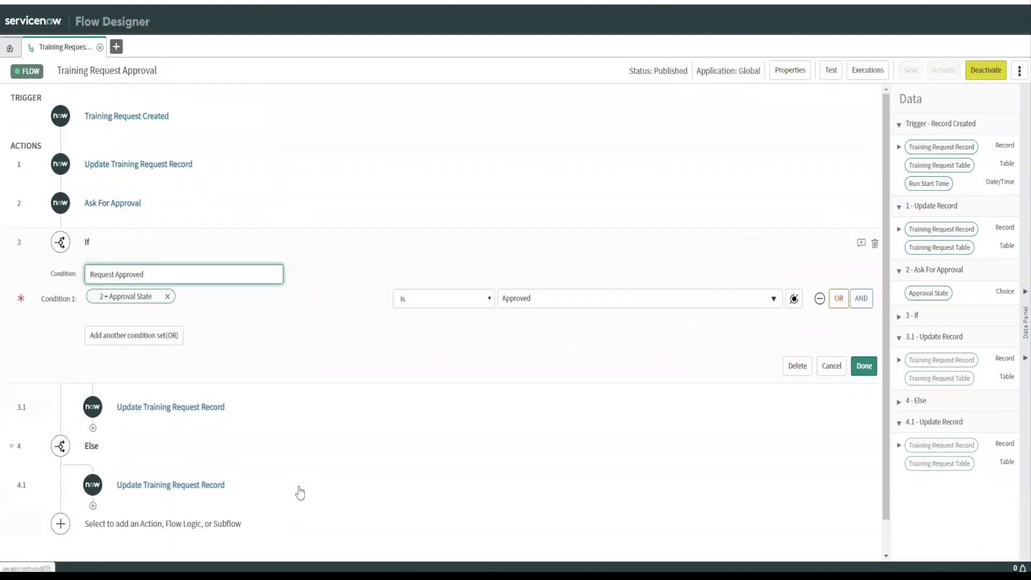
scroll(293, 475, "down", 1)
left_click(60, 489)
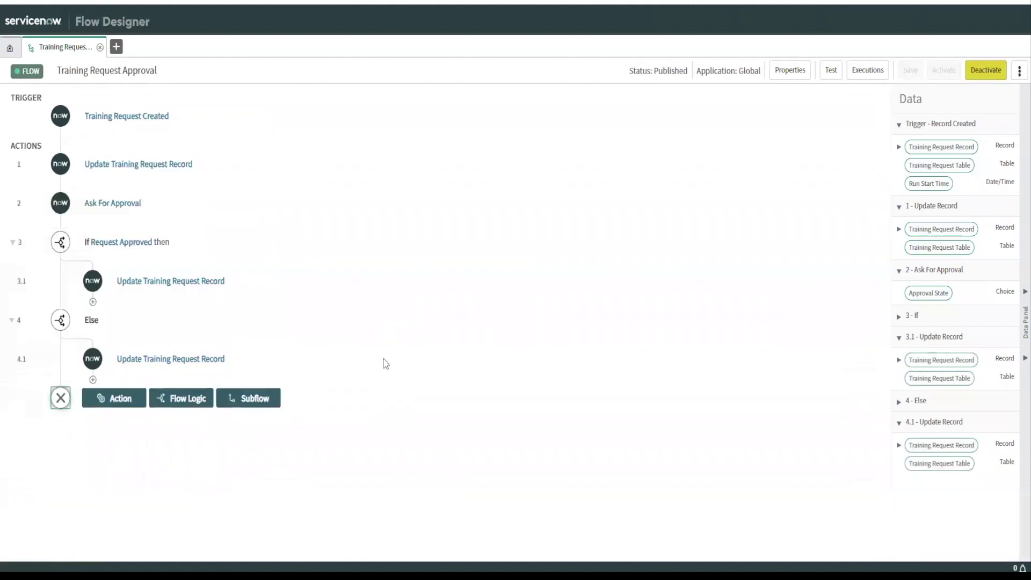
left_click(178, 400)
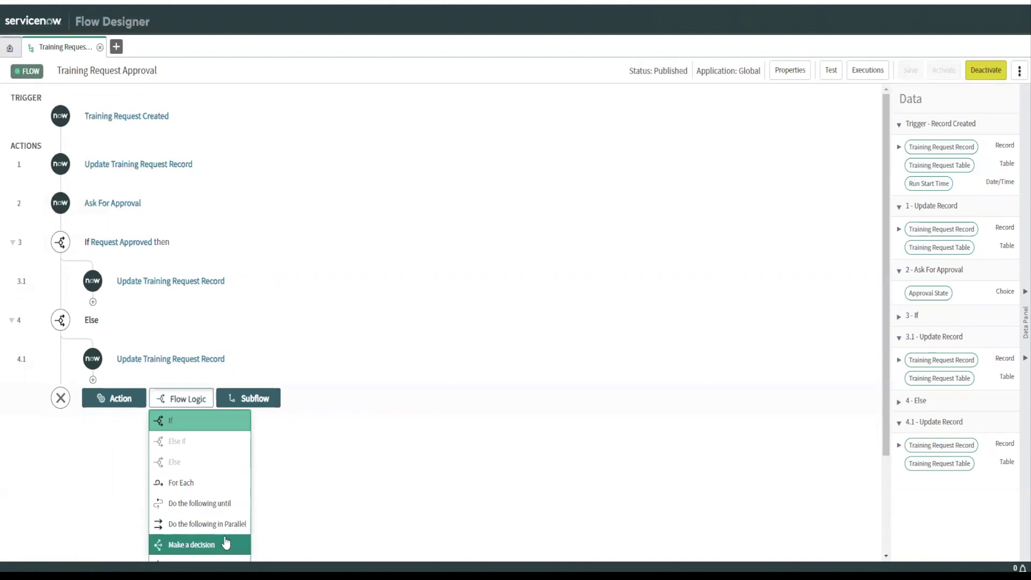
left_click(410, 500)
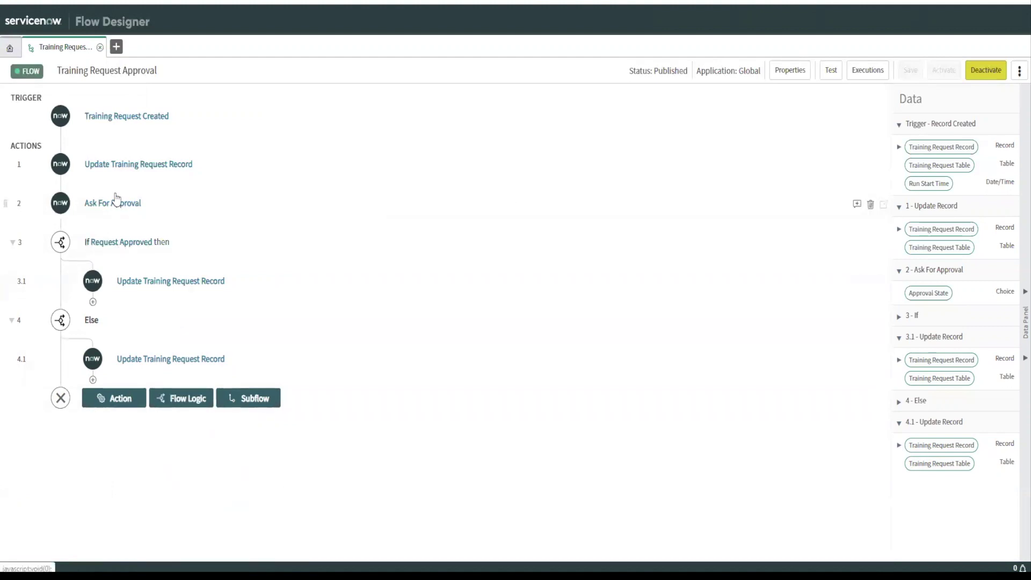
left_click(113, 242)
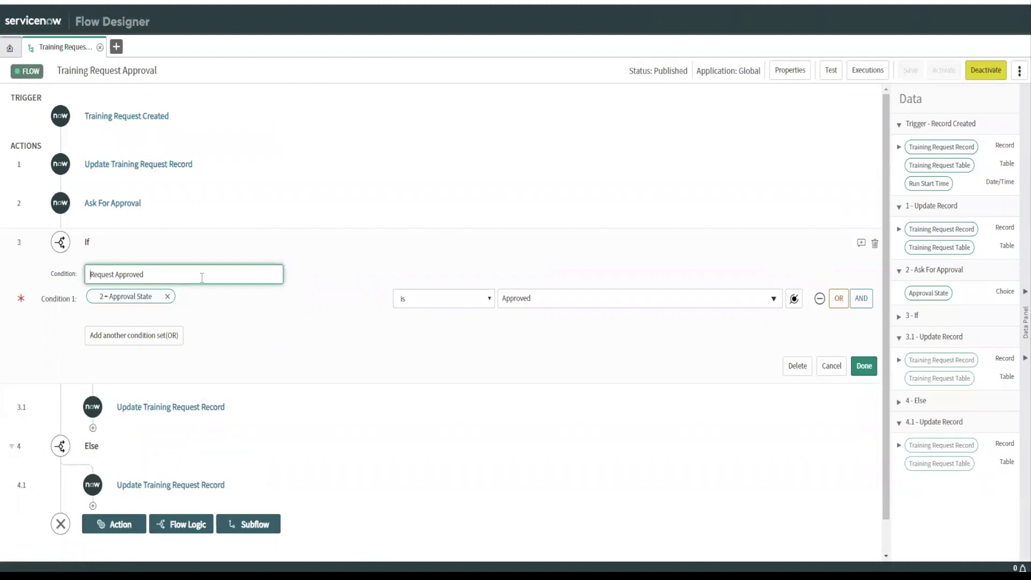
Step: Review step 3.1's update setting State to Open and step 4.1's update setting Closed Complete
left_click(161, 408)
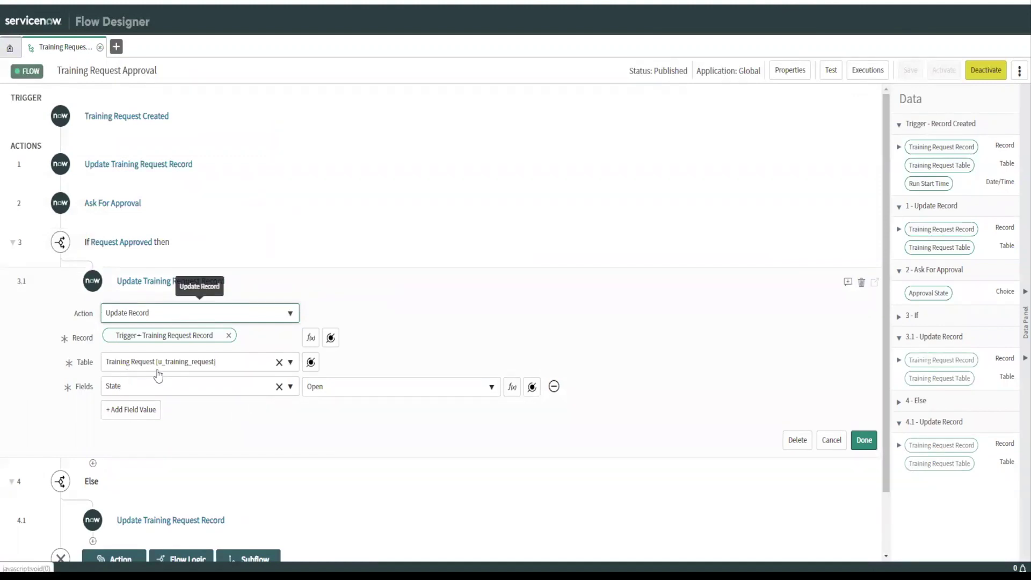
scroll(375, 443, "down", 1)
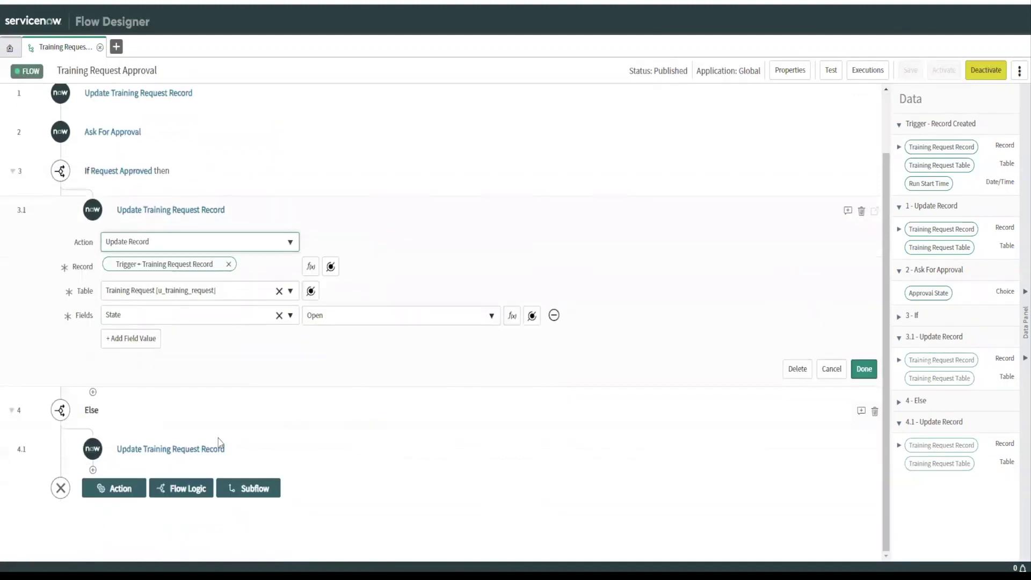
left_click(149, 453)
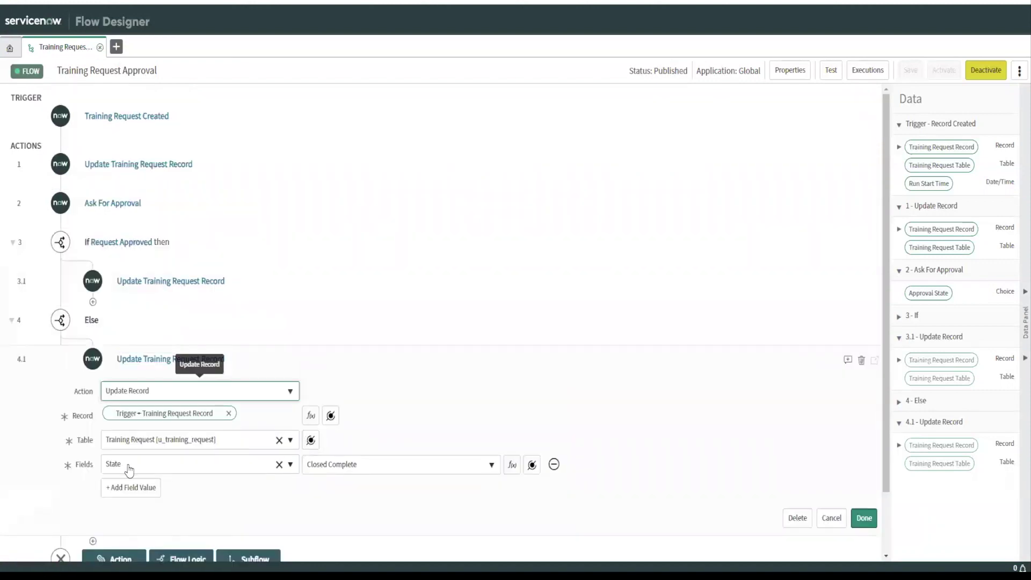
scroll(424, 419, "down", 1)
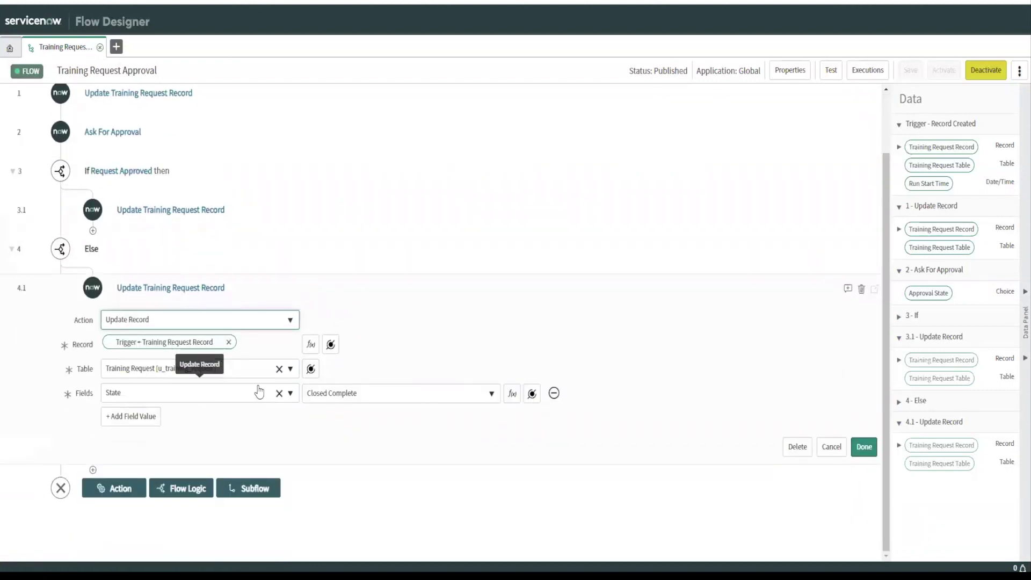
scroll(433, 392, "up", 1)
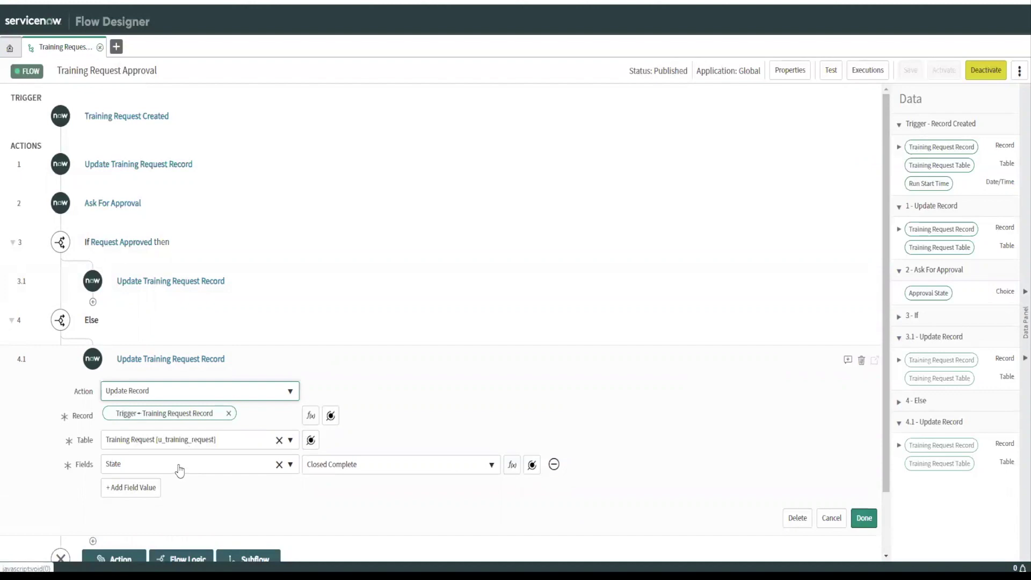
scroll(438, 448, "down", 1)
scroll(437, 443, "up", 1)
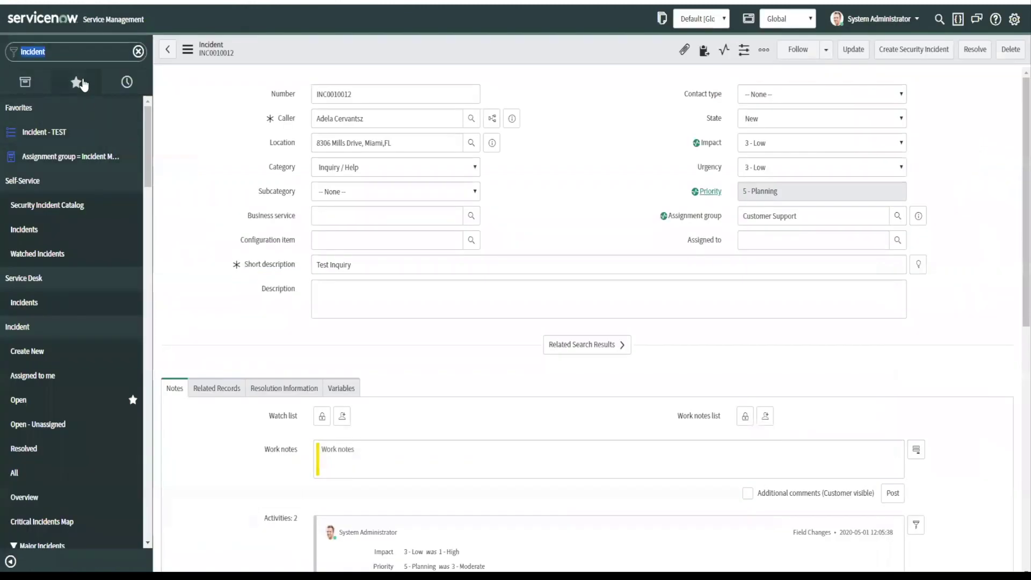
Step: Start a new training request from the Training Requests list and choose the suggested requester
left_click(76, 82)
left_click(54, 351)
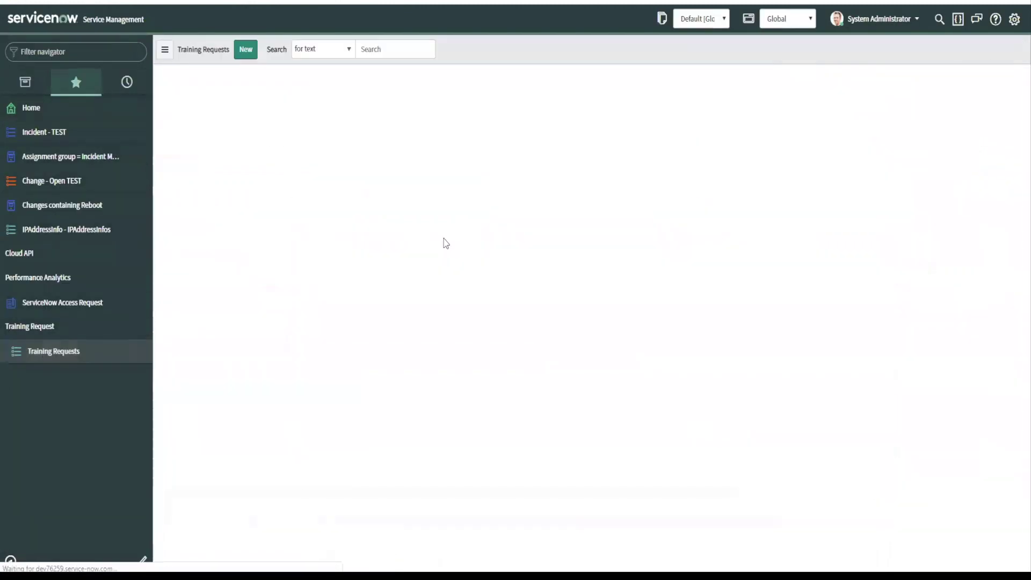
left_click(245, 50)
left_click(373, 117)
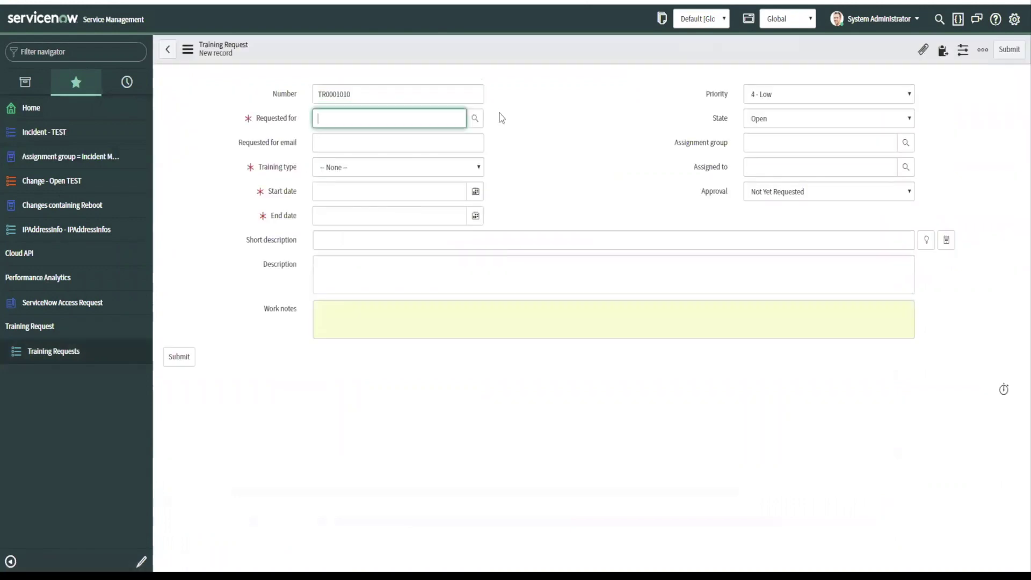
left_click(391, 117)
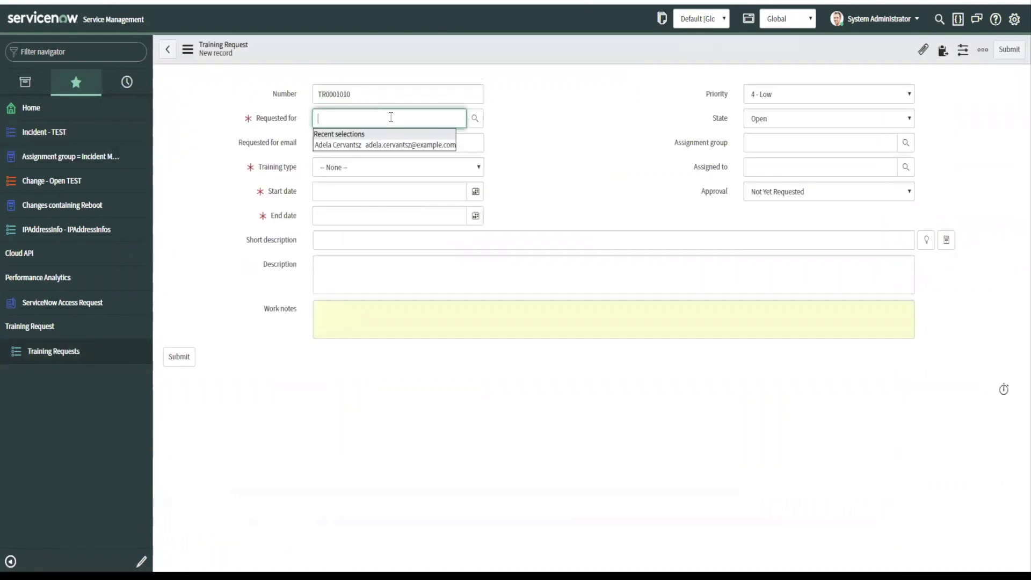
left_click(368, 142)
Step: Set training type Internal, start date 2020-05-04 and end date 2020-05-08
left_click(365, 167)
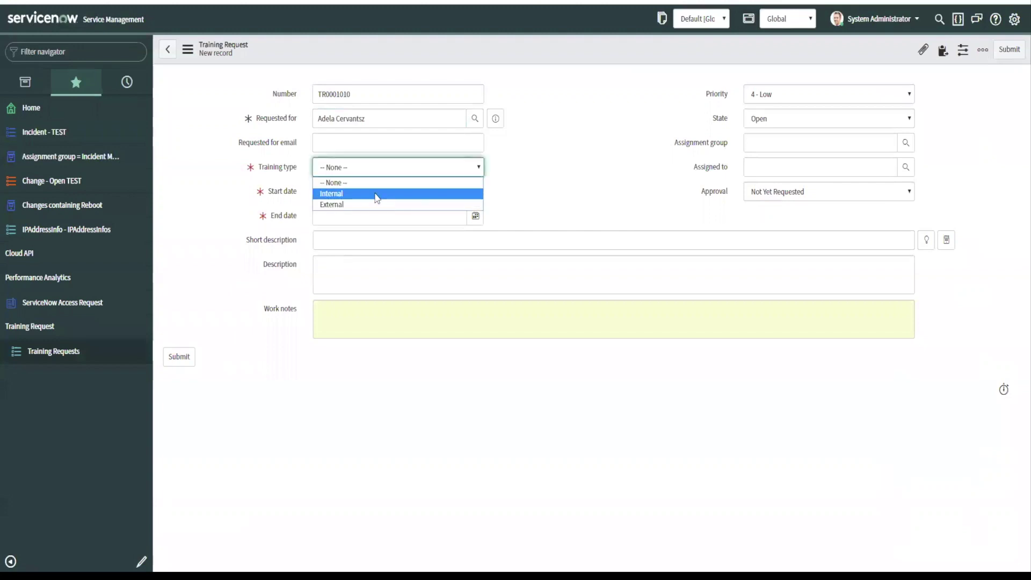
left_click(346, 197)
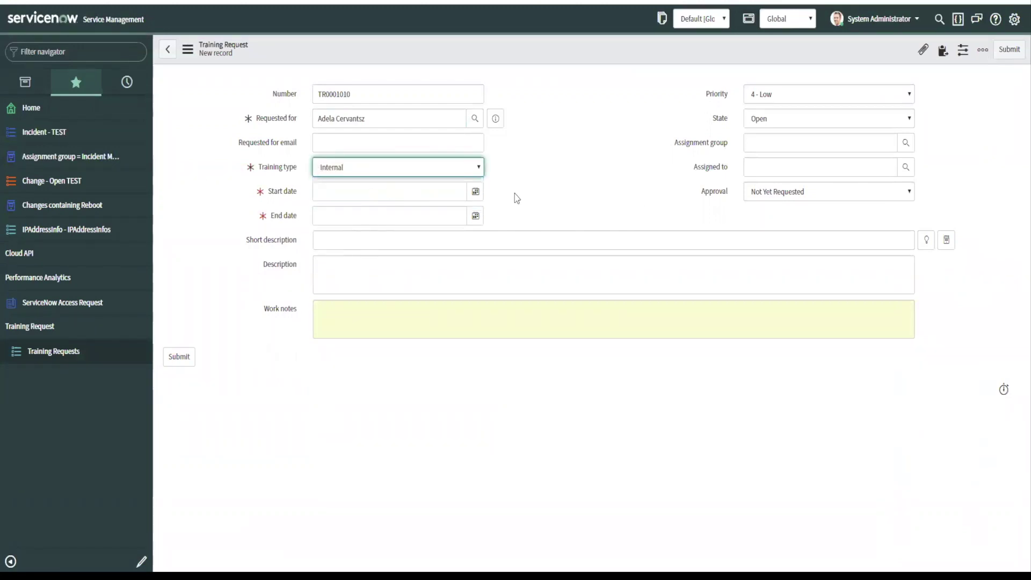
left_click(476, 193)
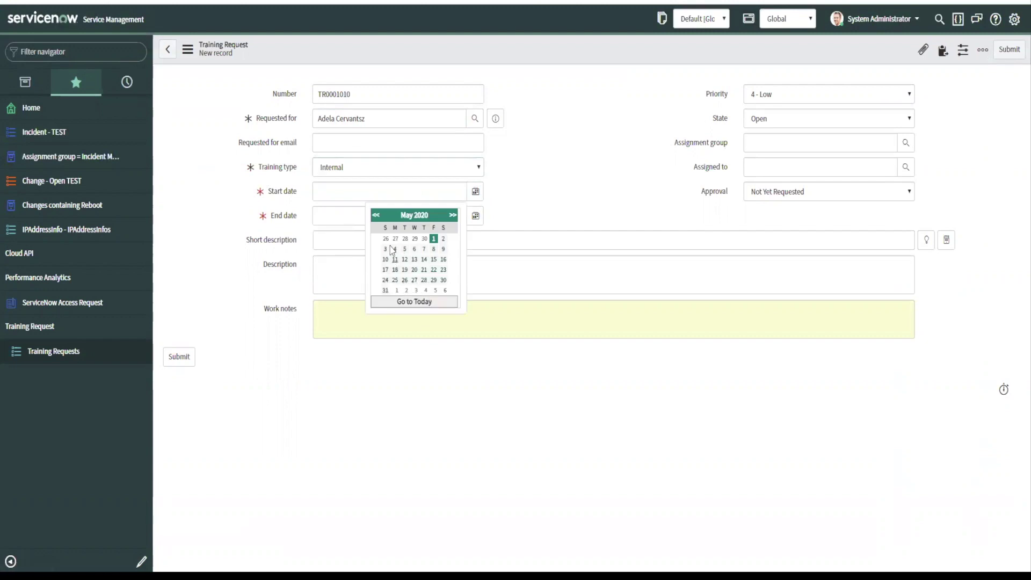
left_click(395, 249)
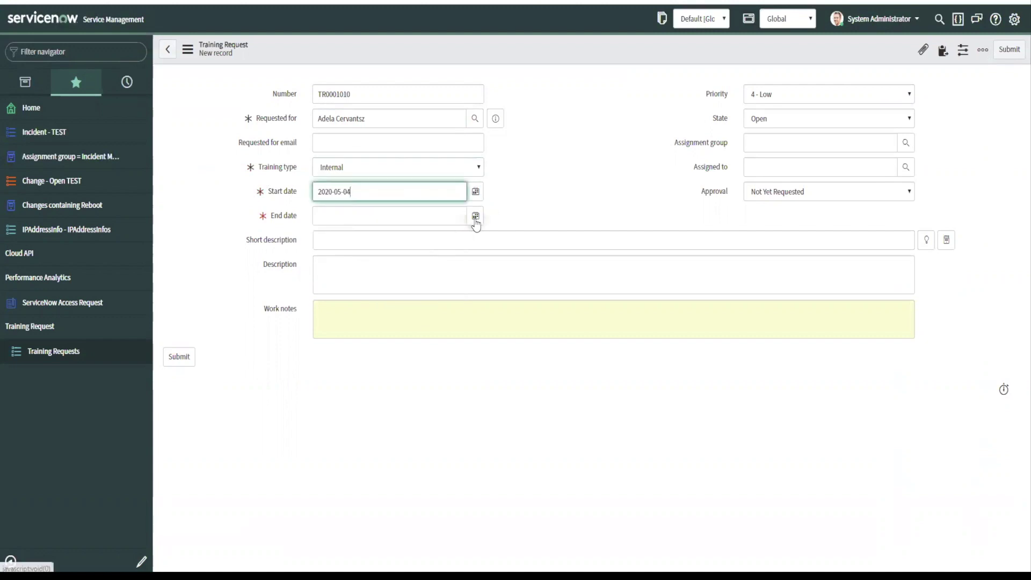
left_click(475, 216)
left_click(447, 274)
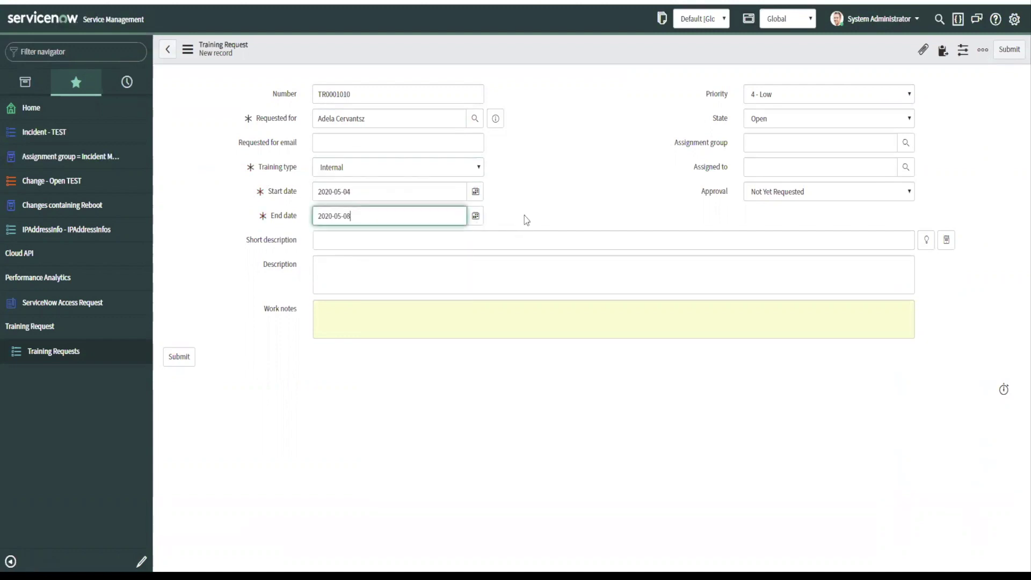
Step: Enter the short description 'Test Training'
left_click(390, 233)
left_click(395, 240)
type("Test Training")
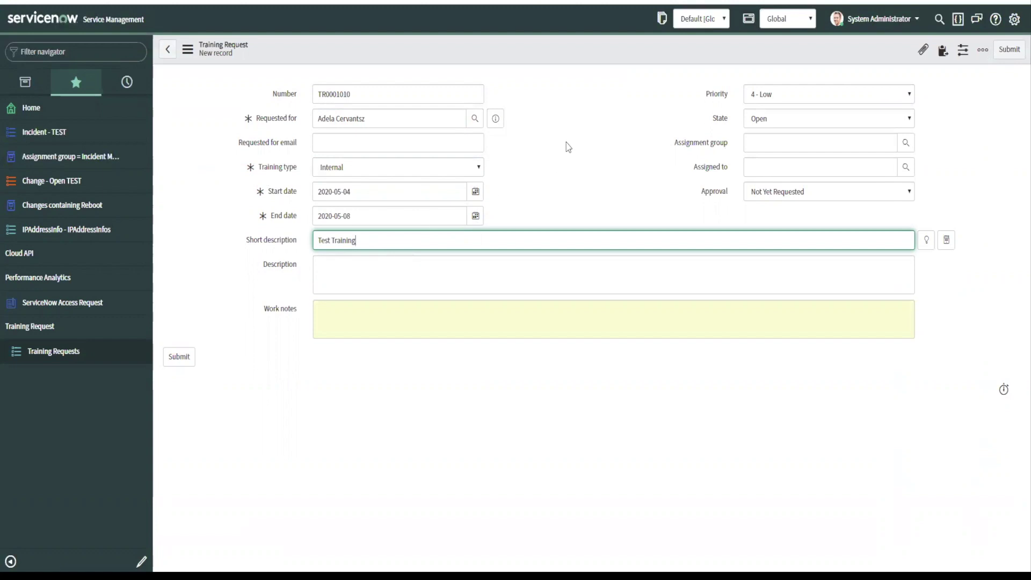
left_click(571, 149)
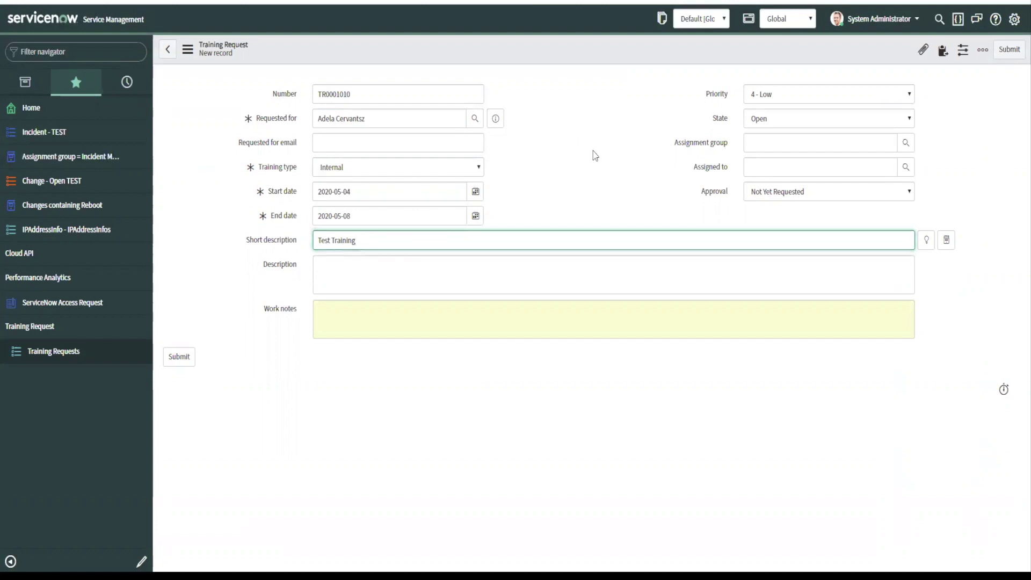
right_click(494, 43)
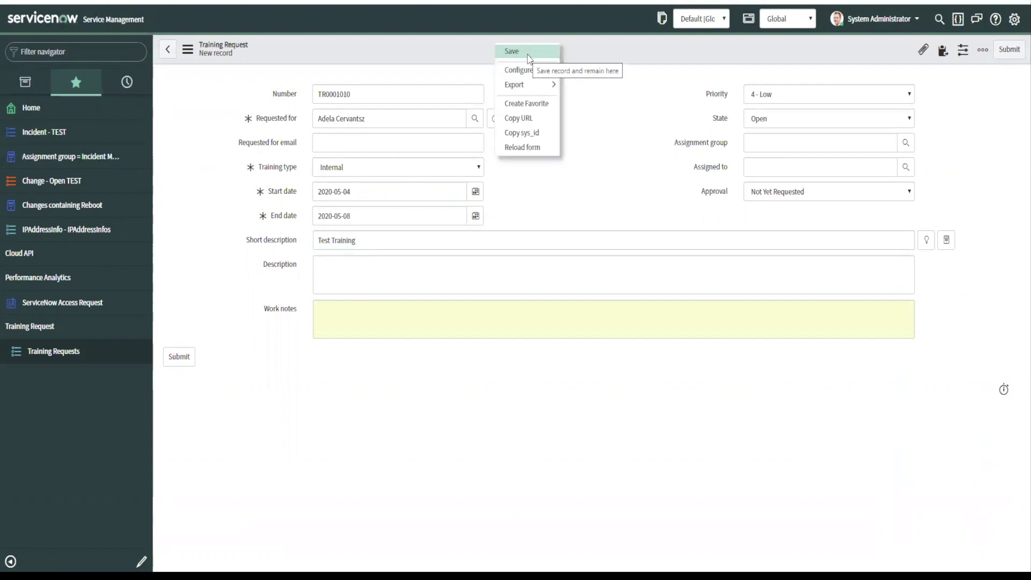
Step: Save training request TR0001010 and reload the form to show its approval
left_click(528, 56)
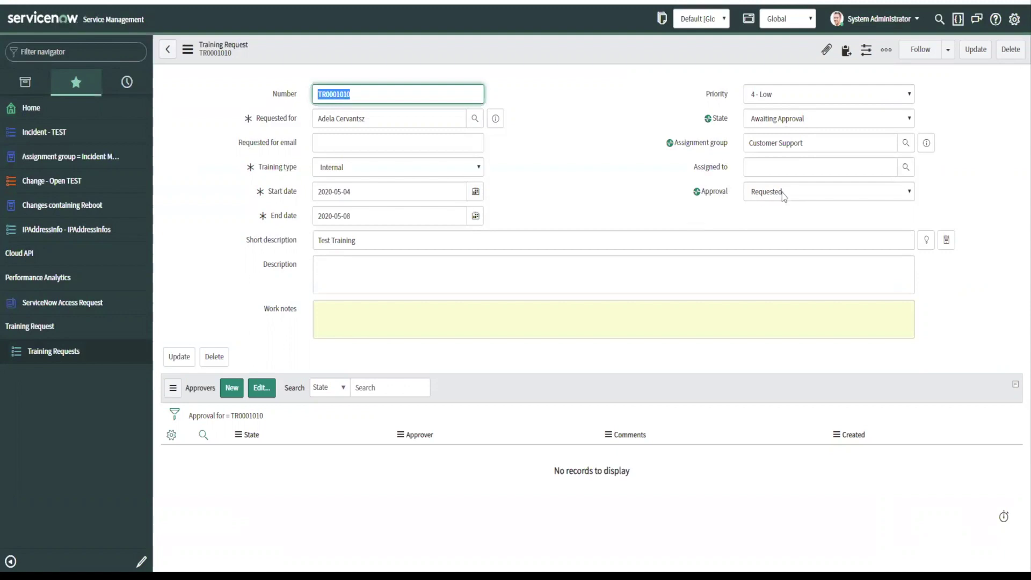
right_click(548, 46)
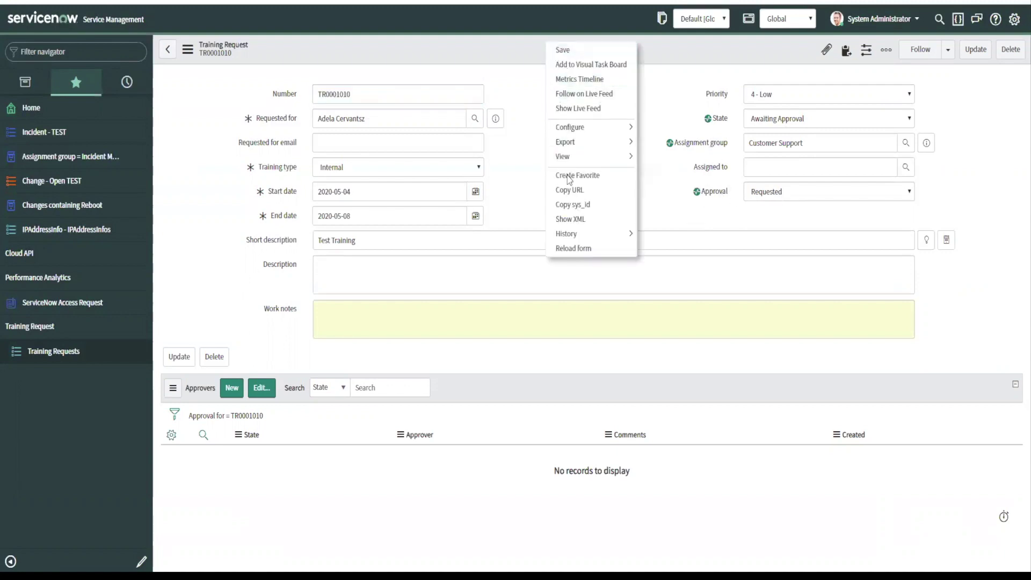
left_click(579, 250)
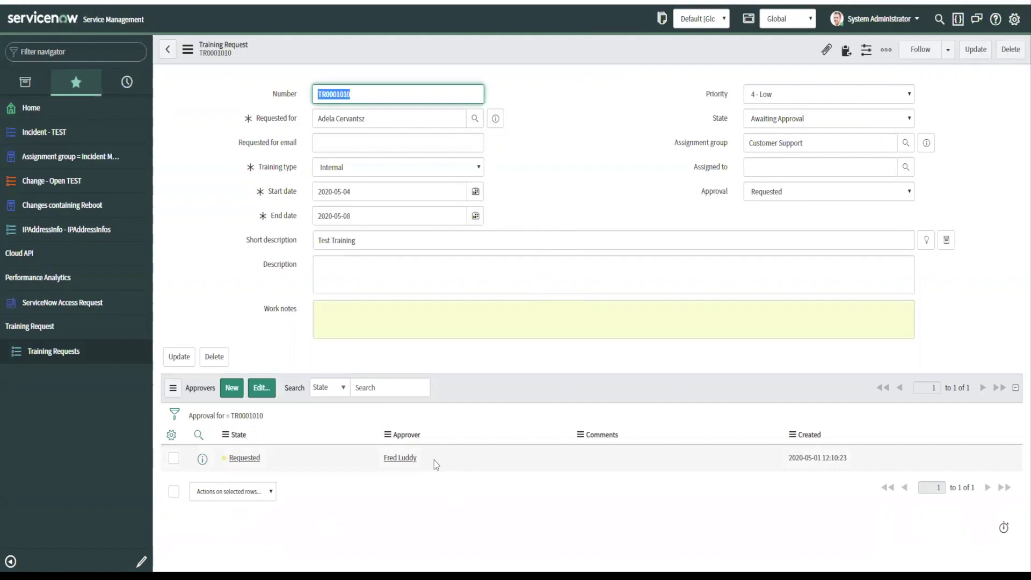
Step: Approve the pending approval so TR0001010's State becomes Open
right_click(270, 460)
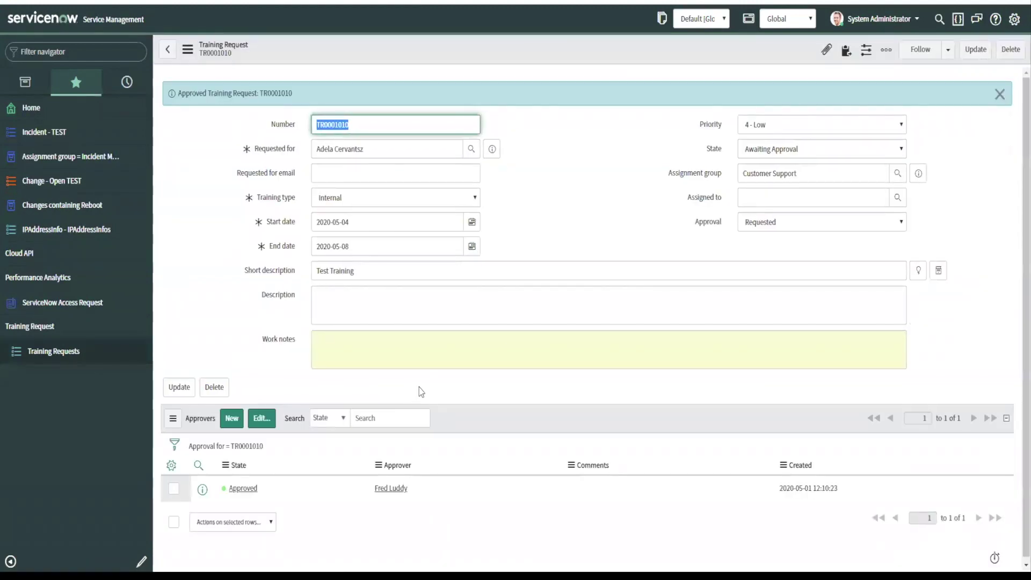
left_click(720, 204)
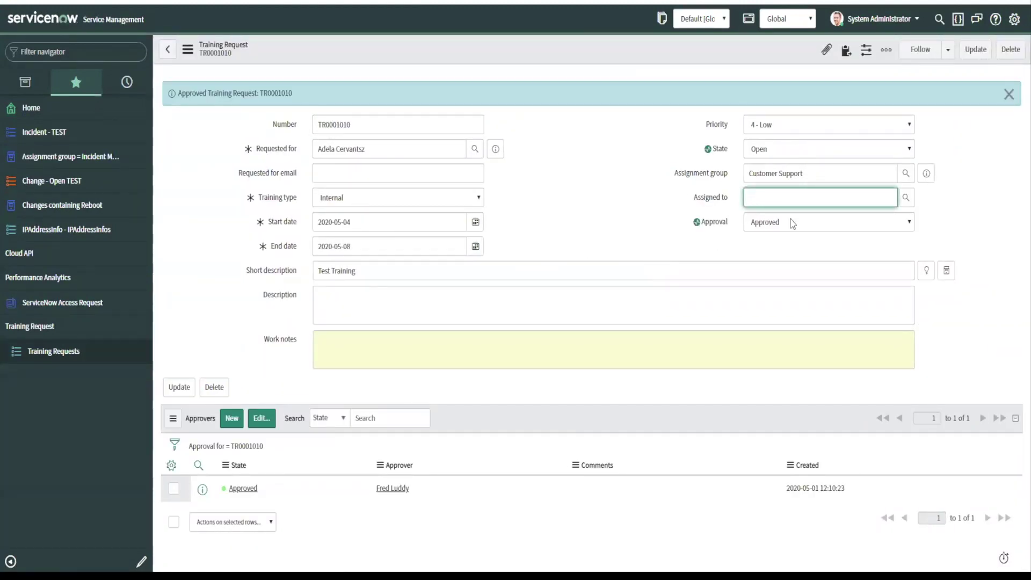
left_click(601, 188)
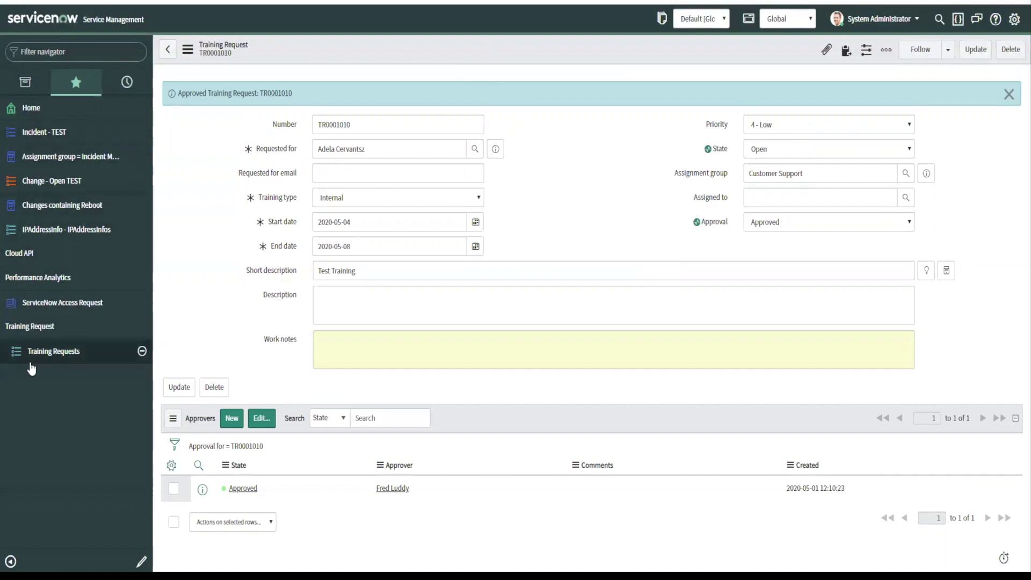
Step: Start a new training request with the recent requester and training type Internal
left_click(55, 352)
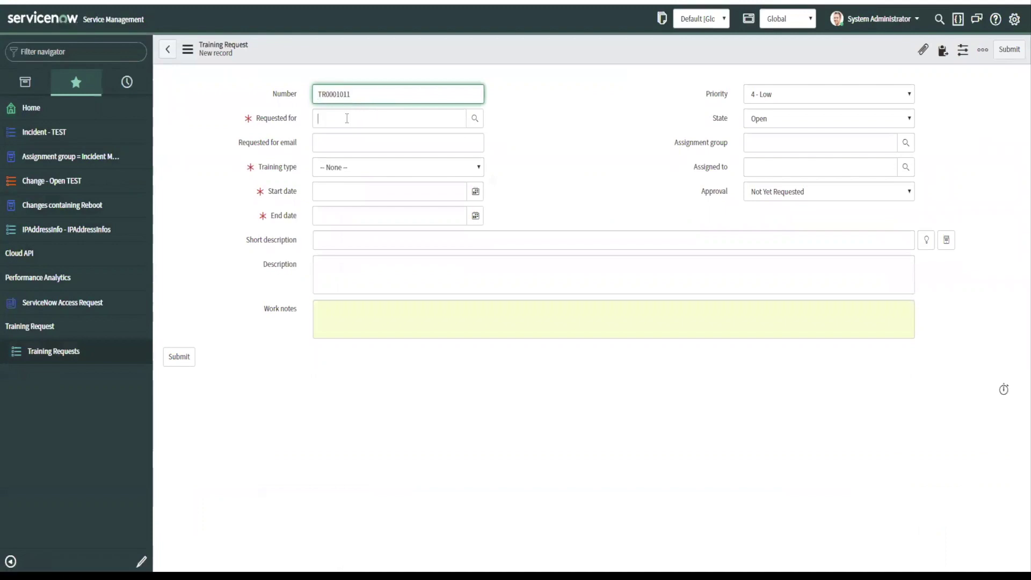
left_click(344, 119)
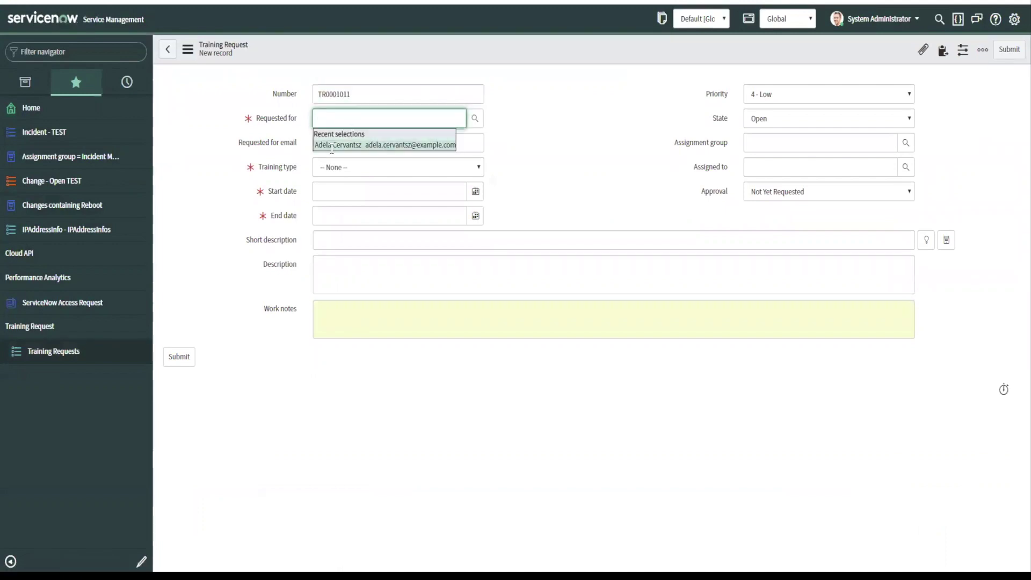
left_click(332, 145)
left_click(337, 170)
left_click(349, 192)
Step: Set dates 2020-05-04 to 2020-05-08 and short description 'Test Training #2'
left_click(475, 192)
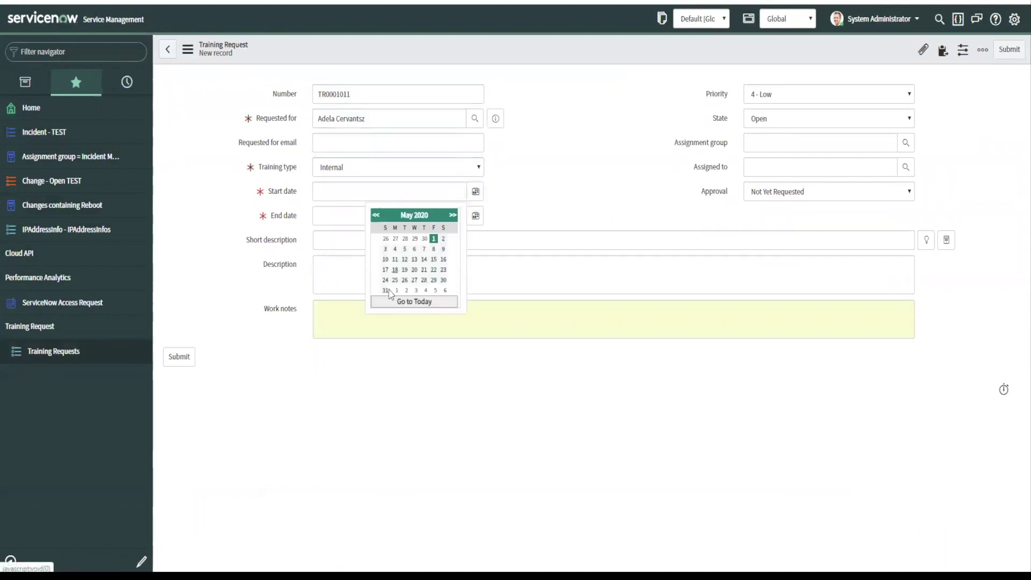
left_click(395, 248)
left_click(475, 215)
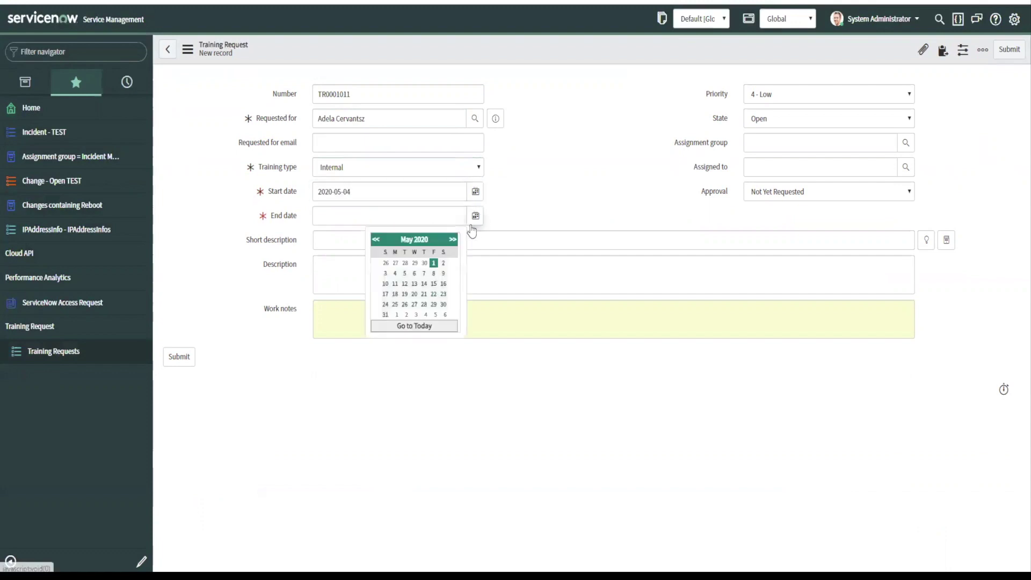
left_click(433, 273)
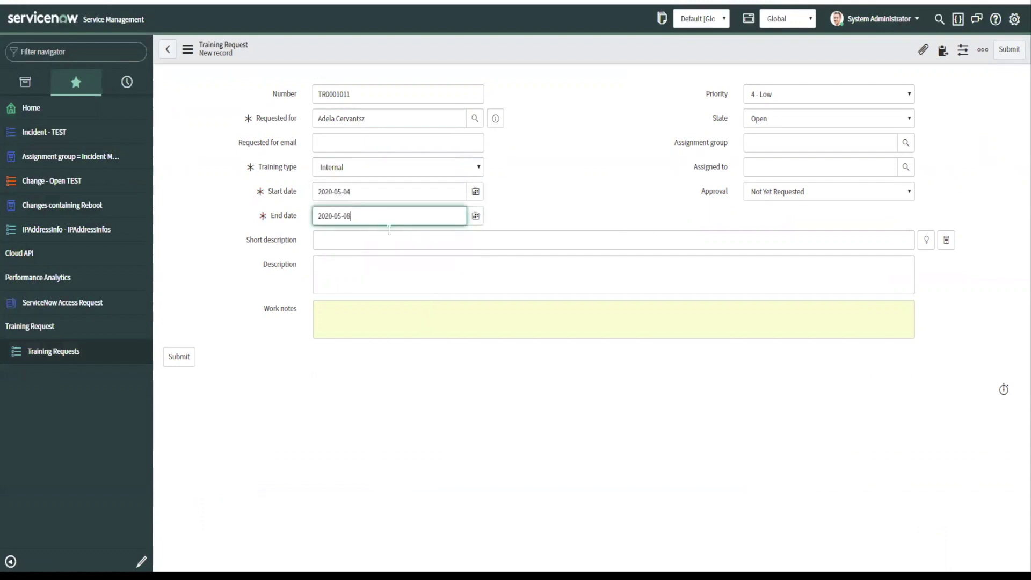
left_click(436, 239)
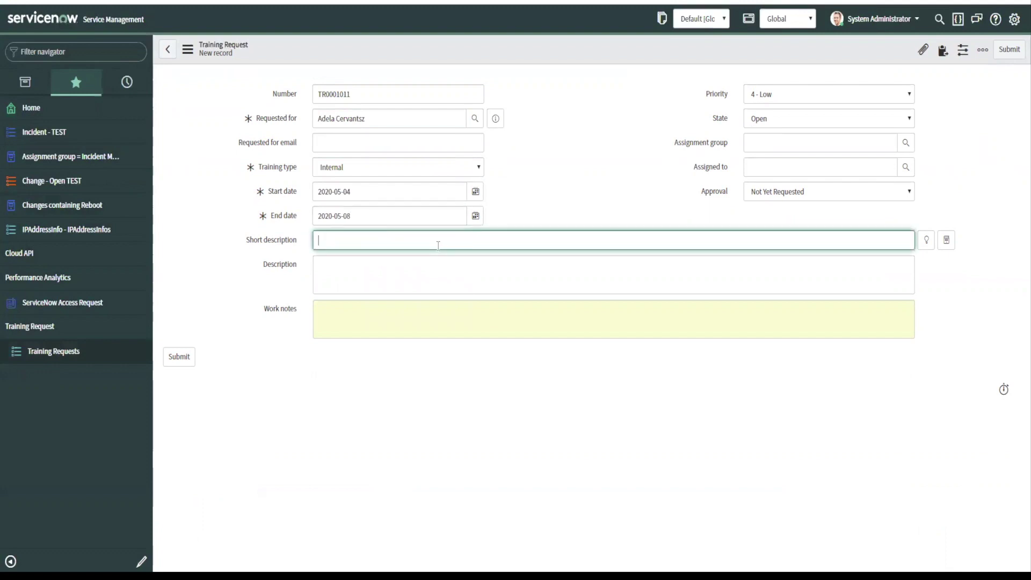
type("Test Training #2")
right_click(566, 45)
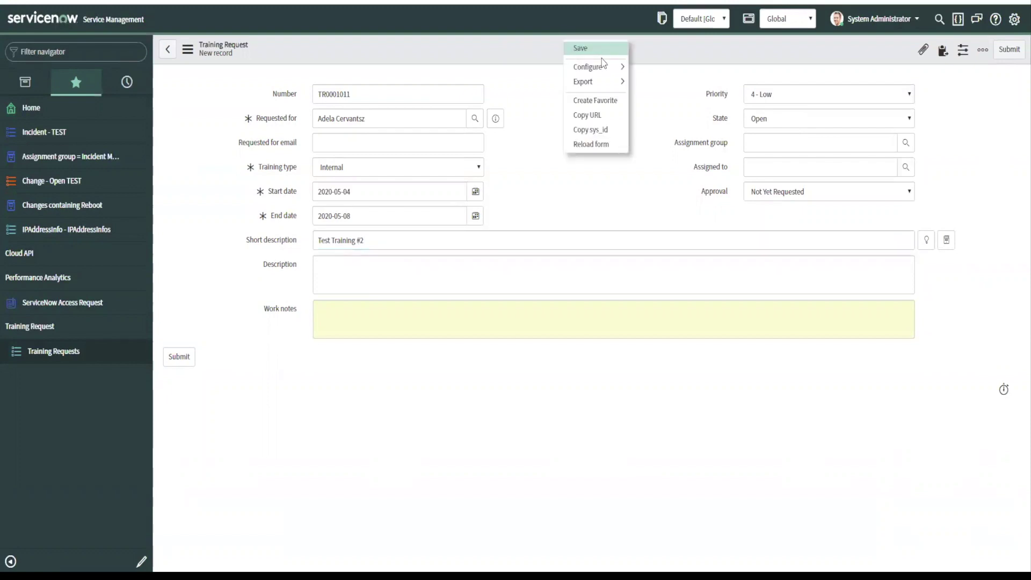
Step: Save TR0001011, reload the form, and reject its pending approval
left_click(596, 48)
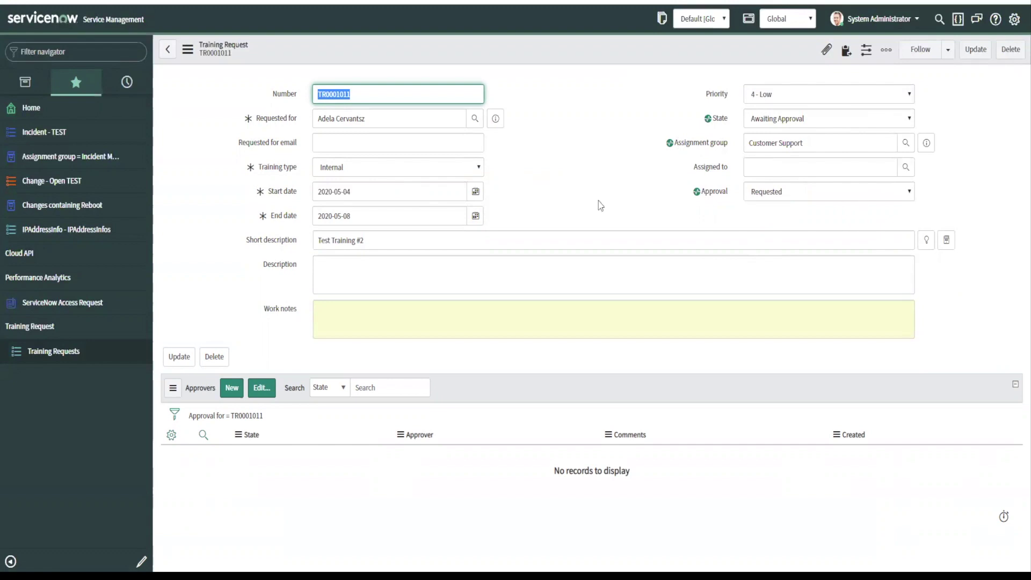
left_click(556, 95)
right_click(531, 52)
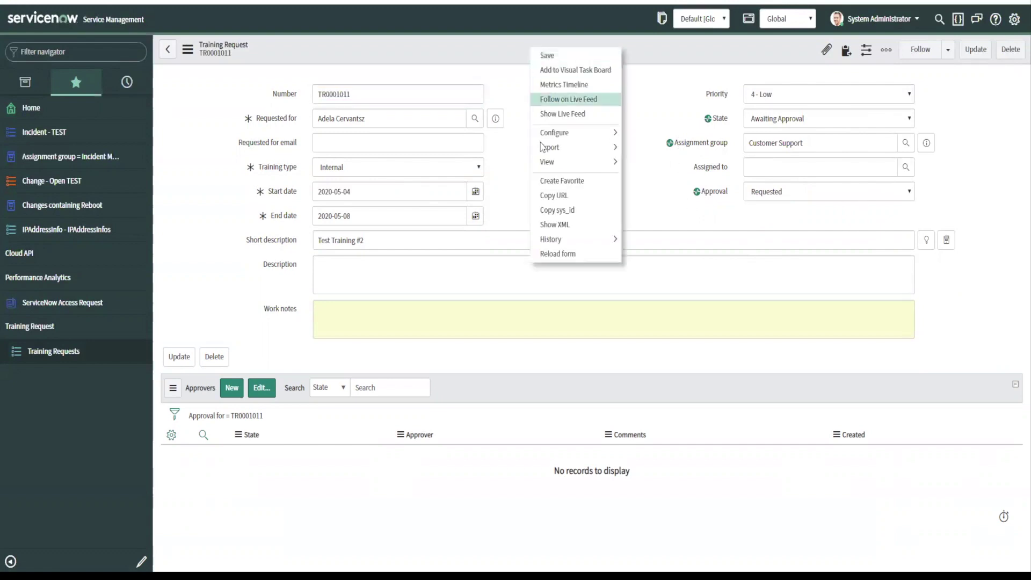
left_click(545, 260)
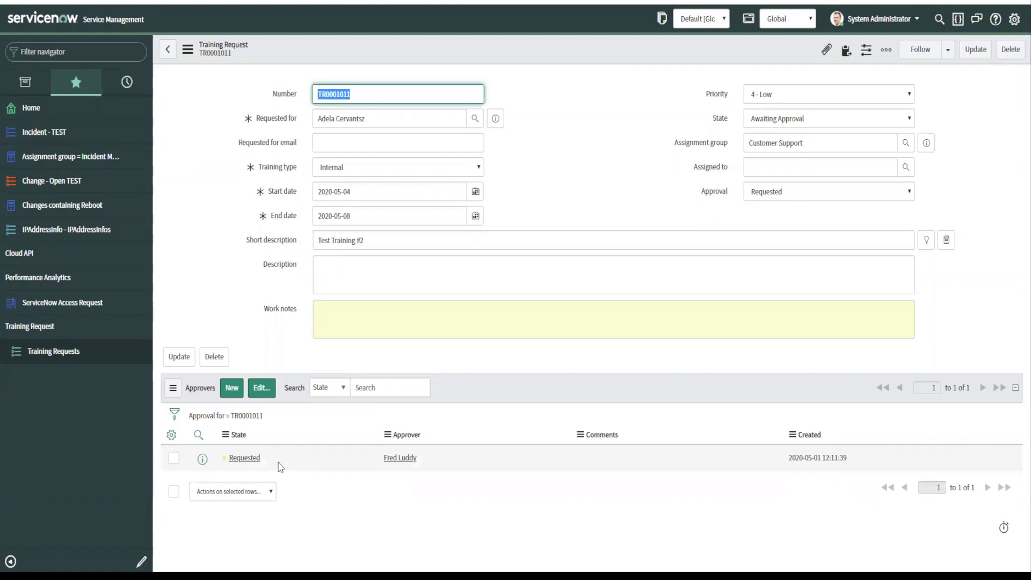
right_click(272, 461)
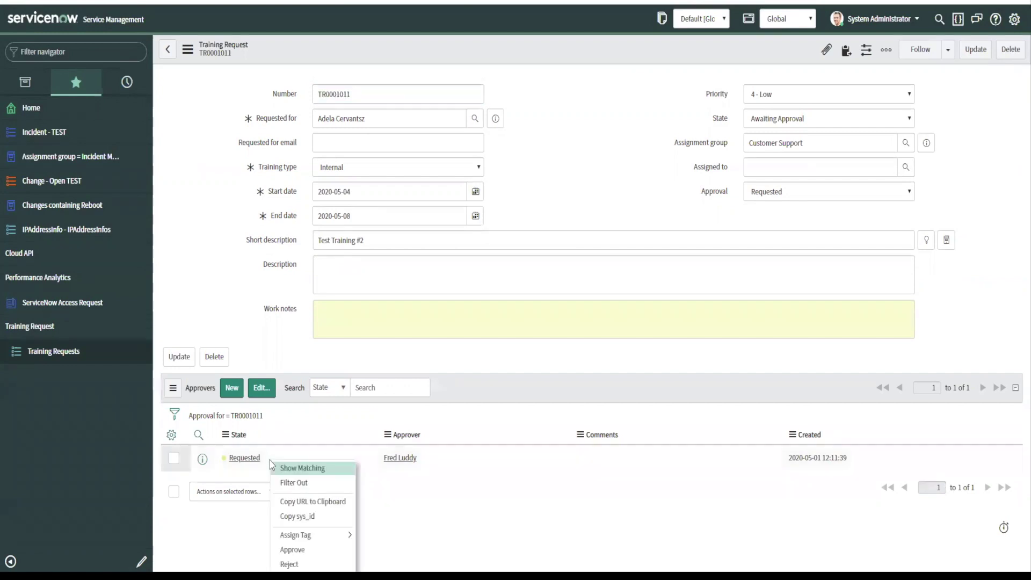
left_click(289, 564)
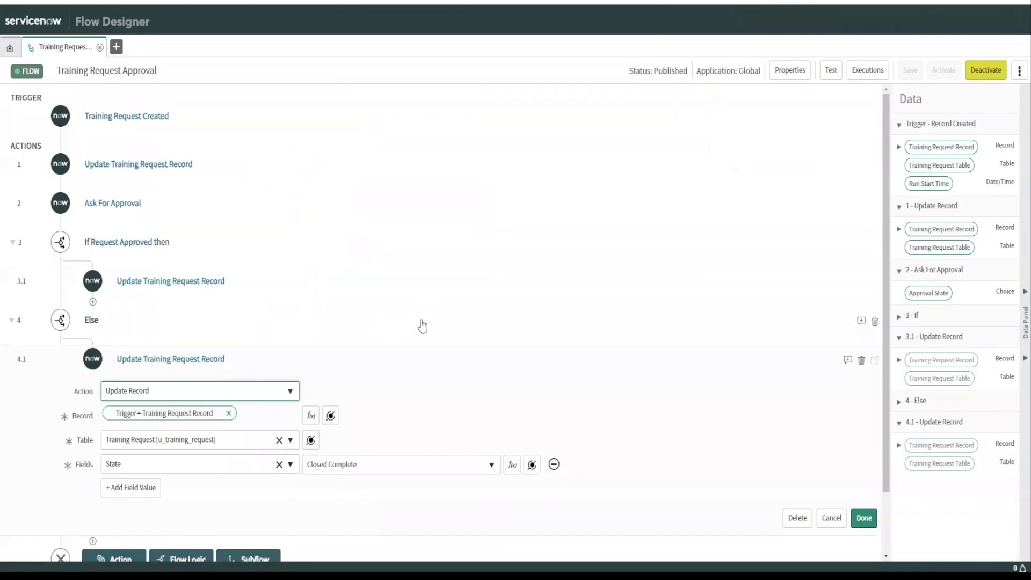
Step: Expand steps 3.1 and 4.1 to compare State Open versus State Closed Complete updates
scroll(100, 301, "up", 2)
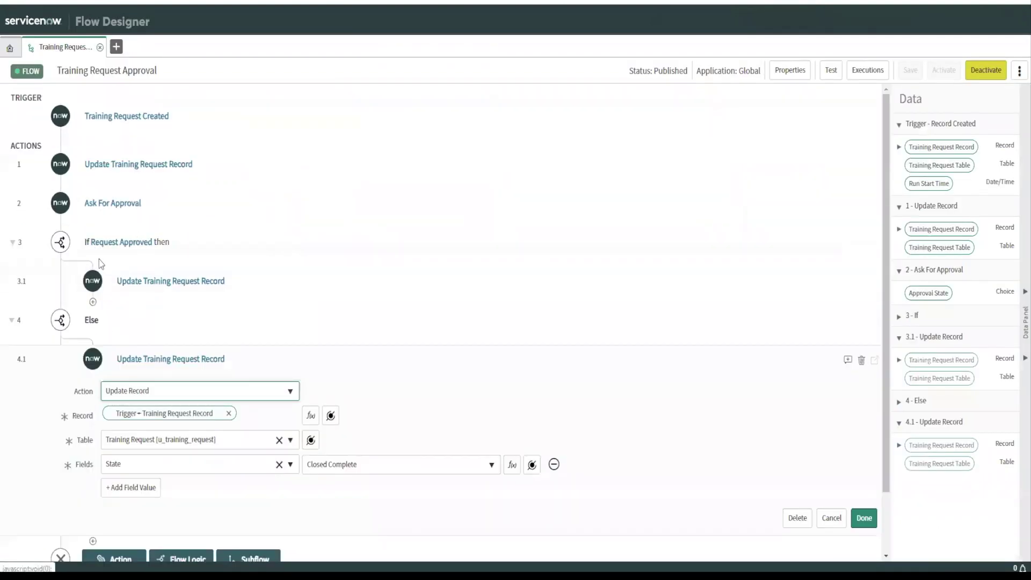
left_click(134, 282)
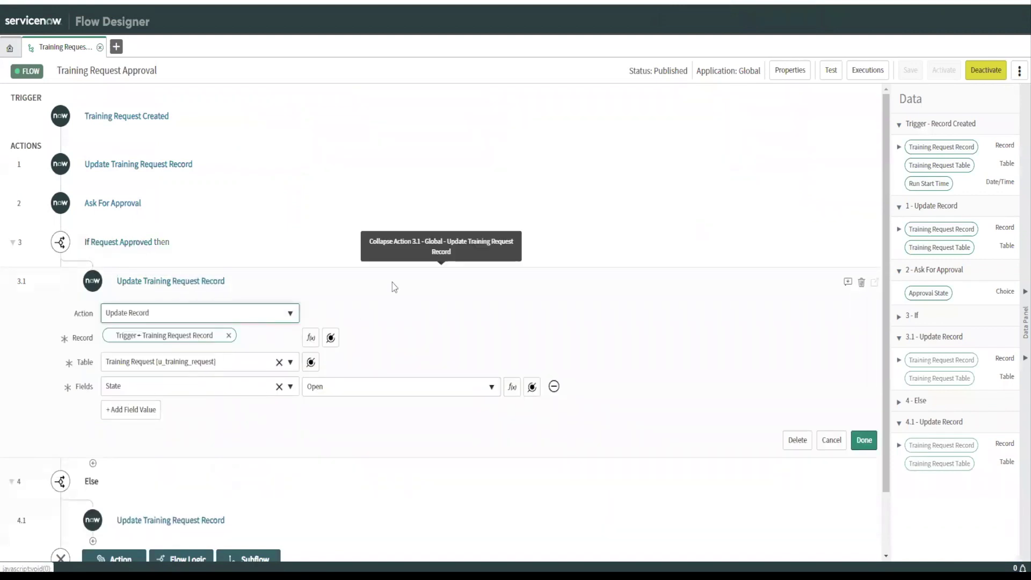
scroll(351, 361, "down", 2)
left_click(140, 450)
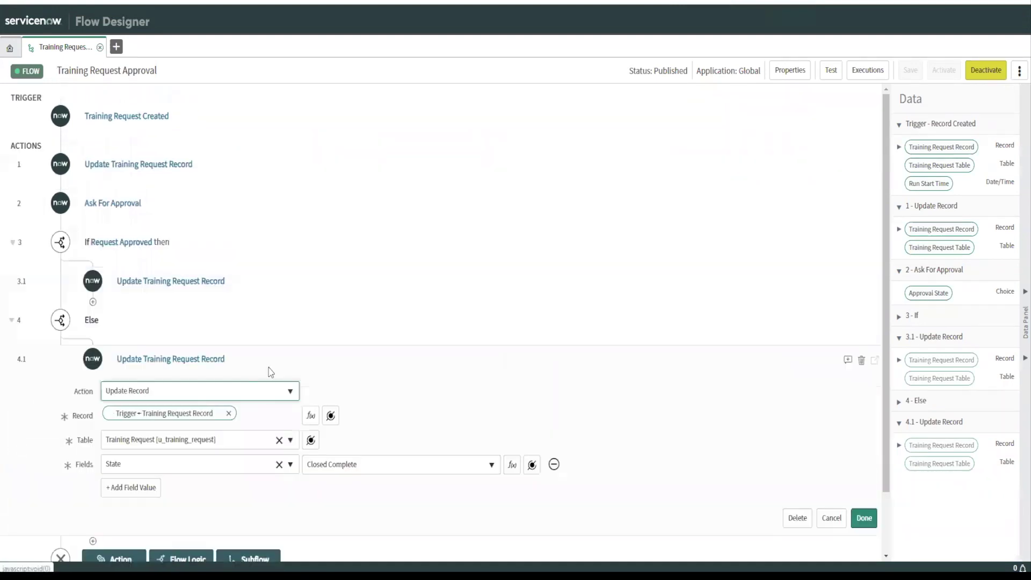
scroll(171, 415, "down", 2)
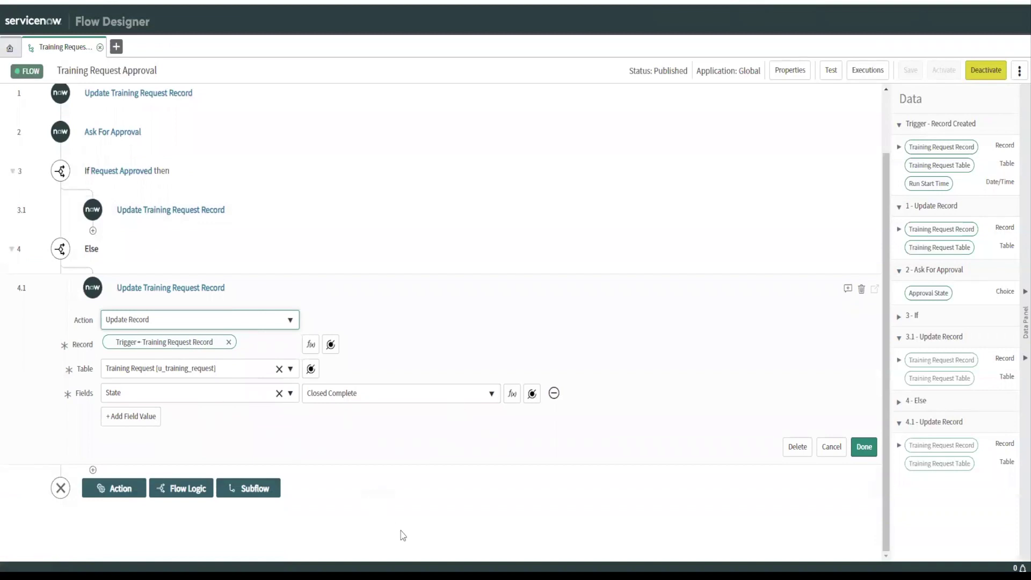
scroll(401, 532, "up", 2)
scroll(348, 389, "down", 2)
scroll(380, 429, "up", 2)
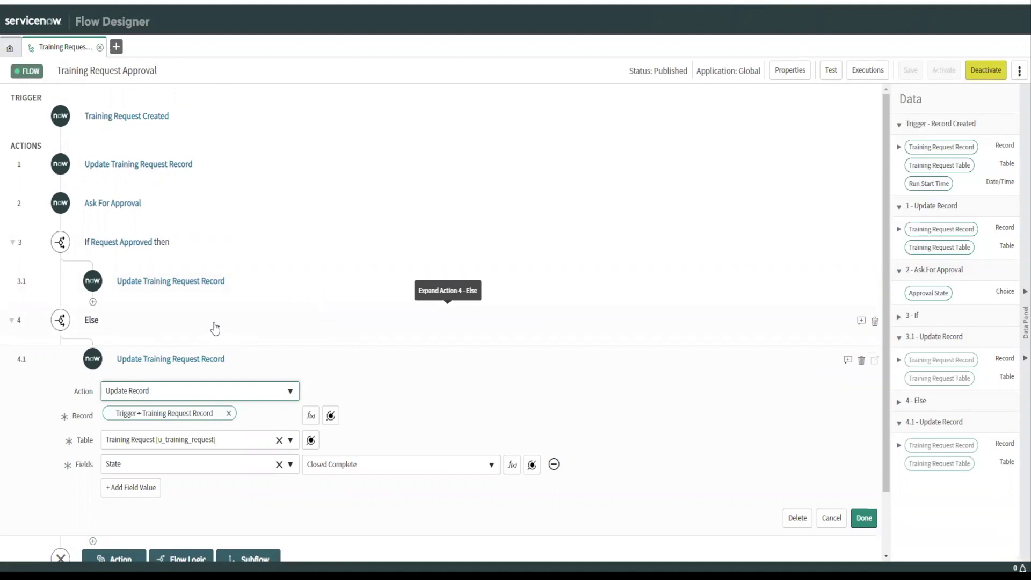
Step: Show the If step's condition, Approval State is Approved, then collapse it
left_click(395, 240)
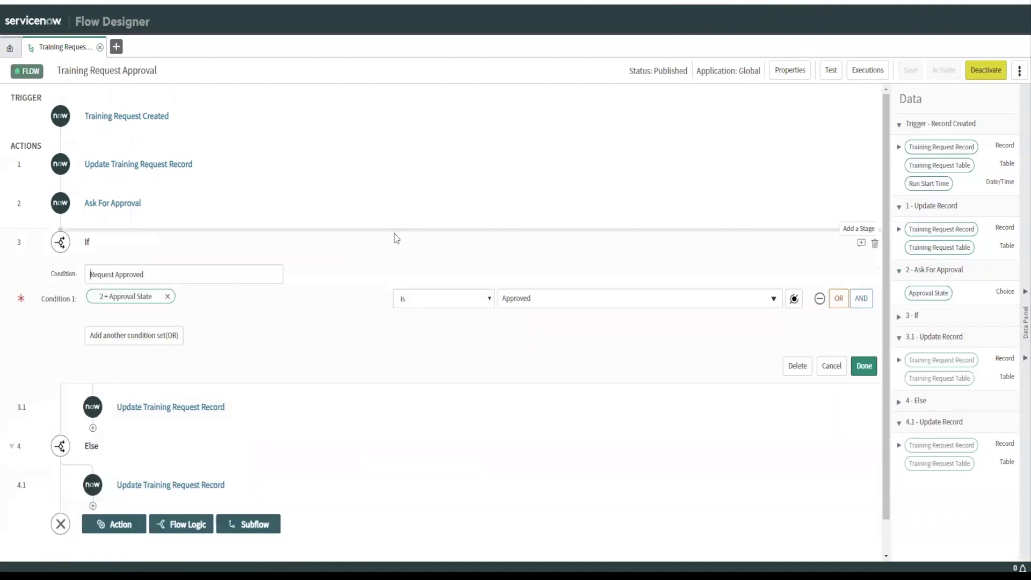
left_click(89, 246)
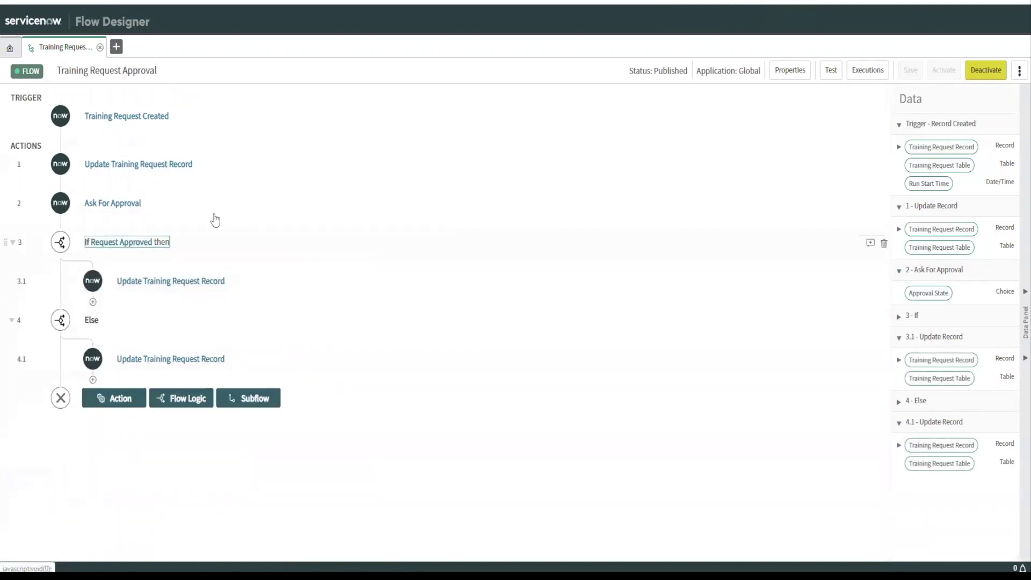
mouse_move(500, 241)
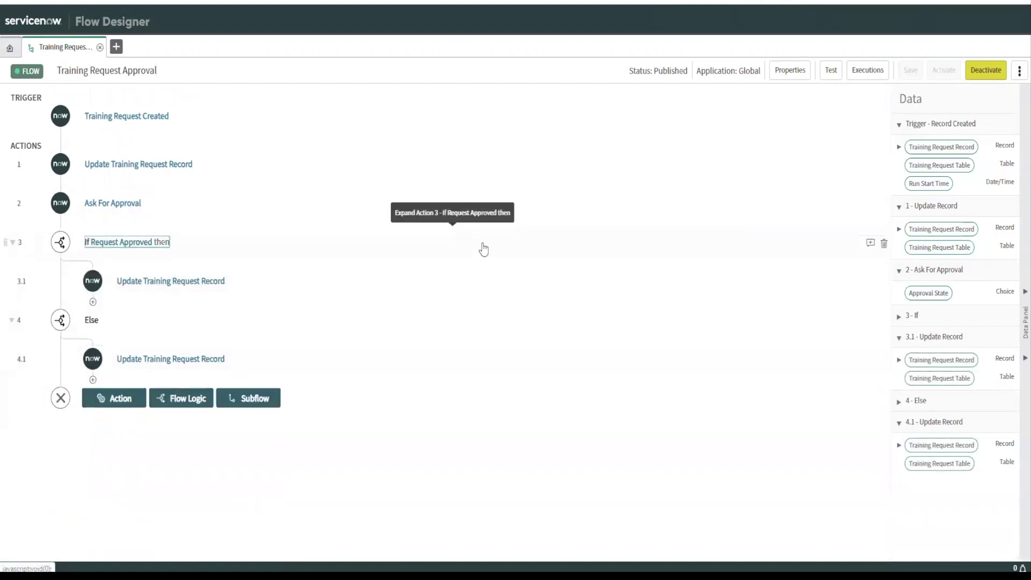